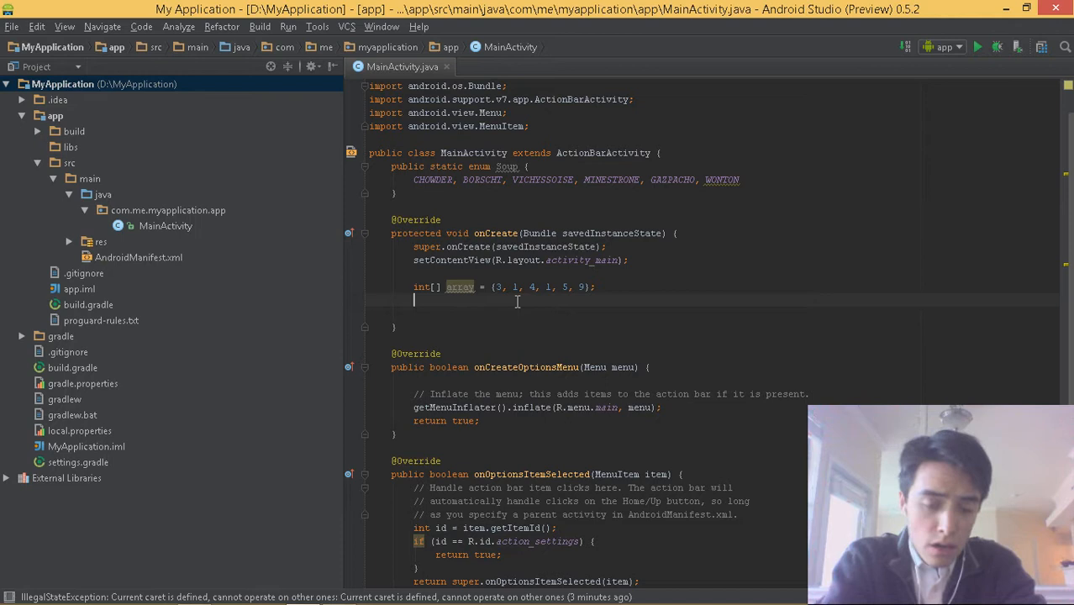
type("for")
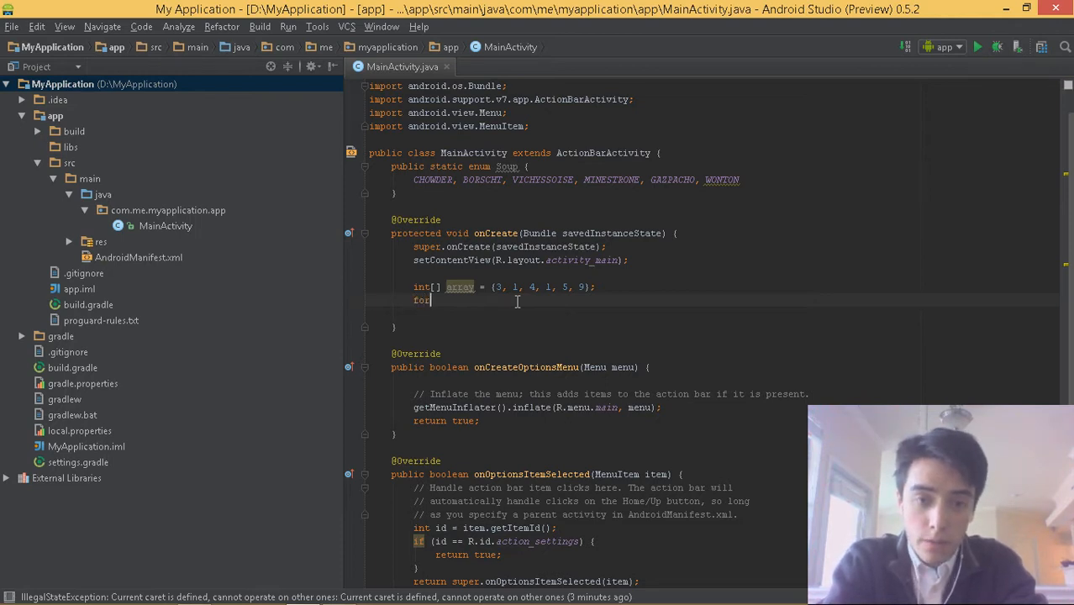
type("(int i = ")
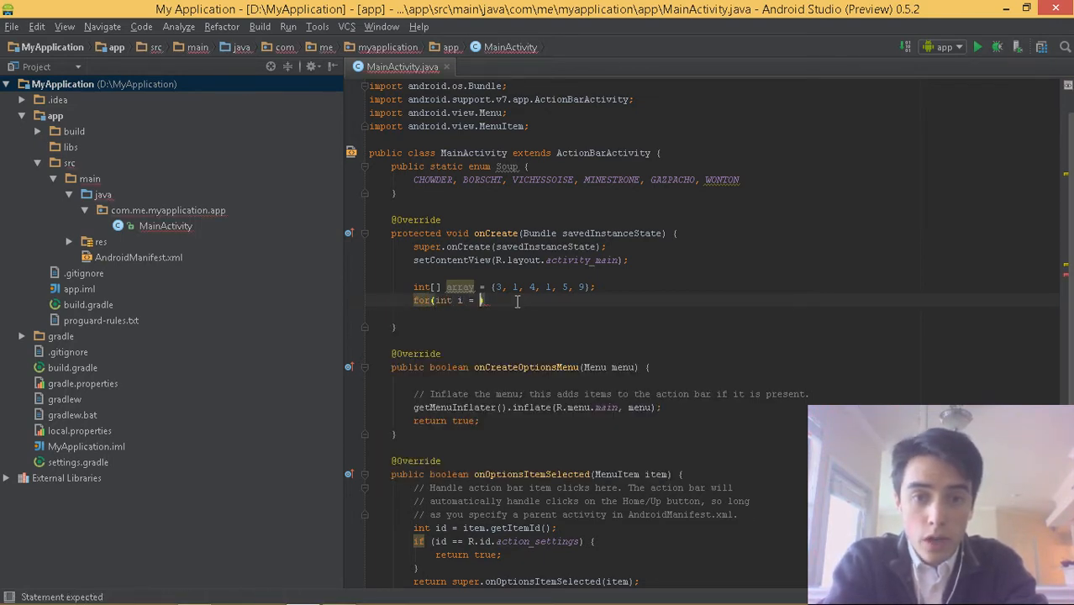
type("0; i")
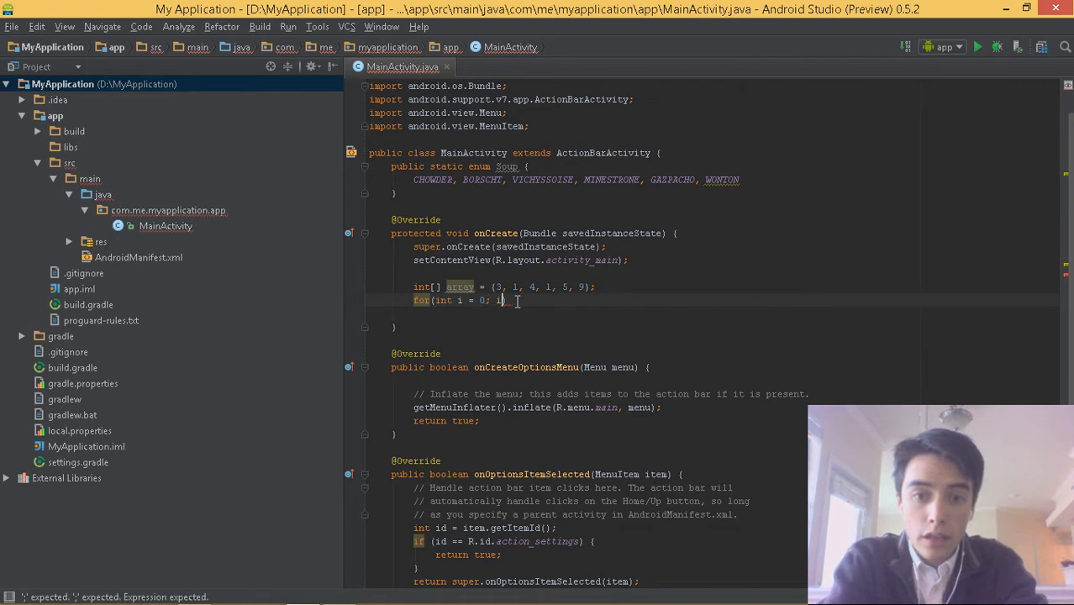
type(" <")
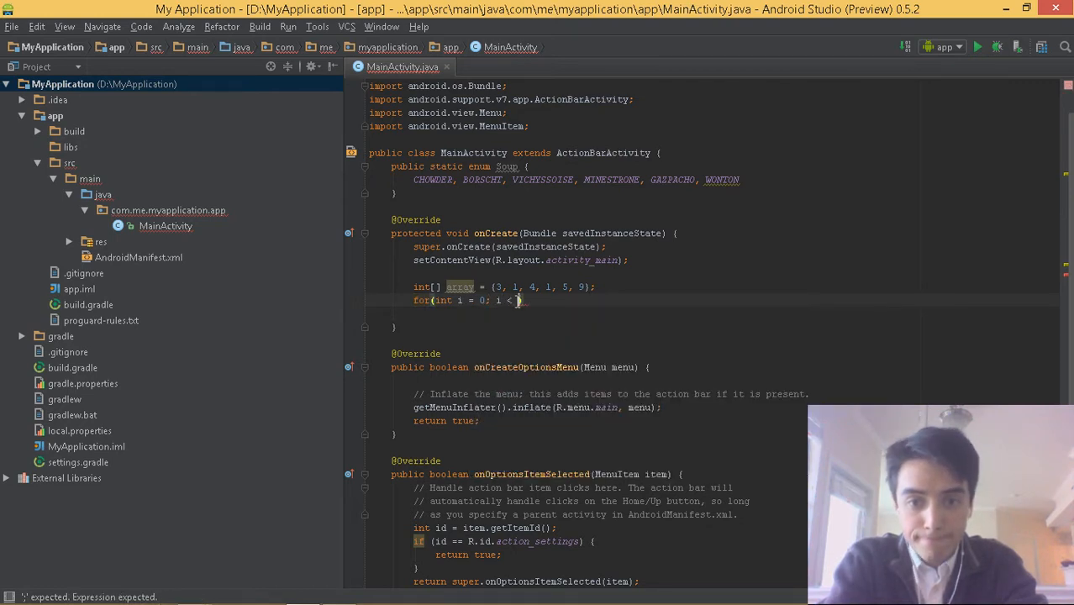
type(" array.")
Step: Complete the hand-written for loop over array with 'length' as bound and its braces
key("Return")
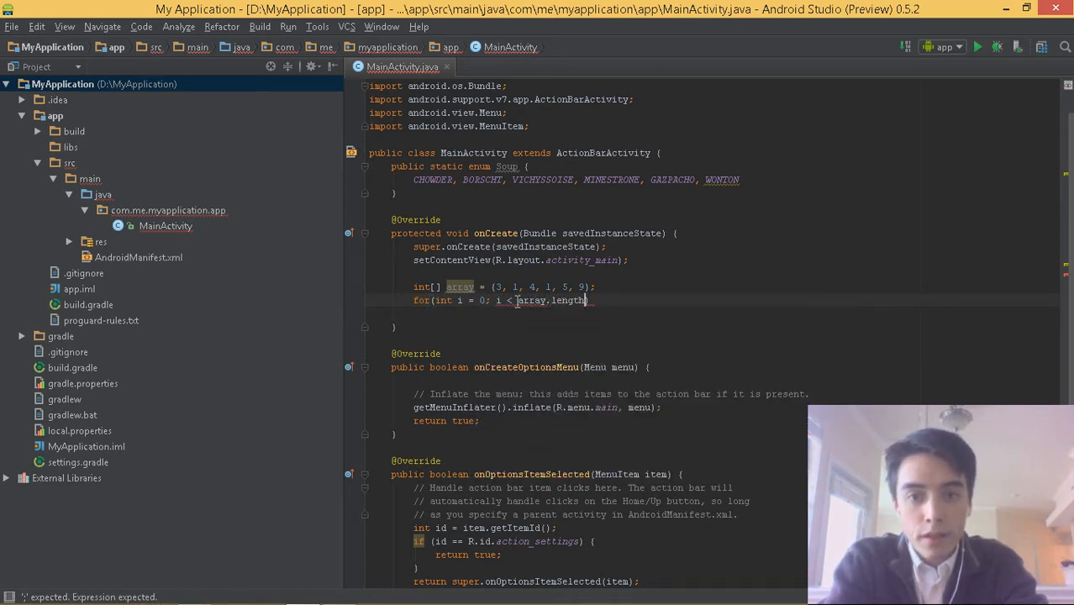
type(";")
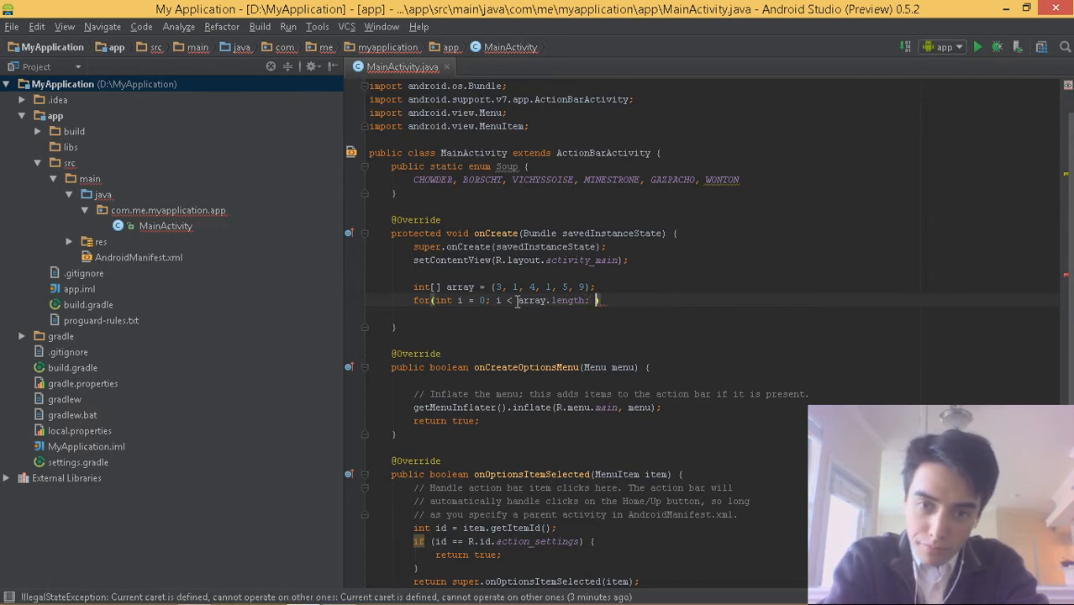
type(" i++")
key("ctrl+shift+Return")
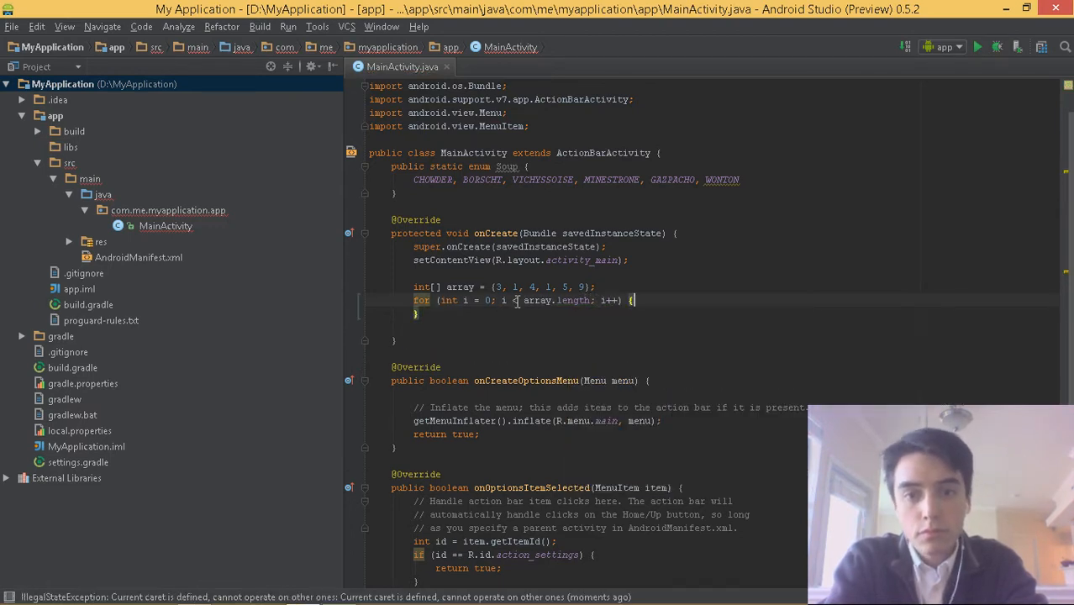
Step: Undo the hand-written for loop in onCreate
key("ctrl+y")
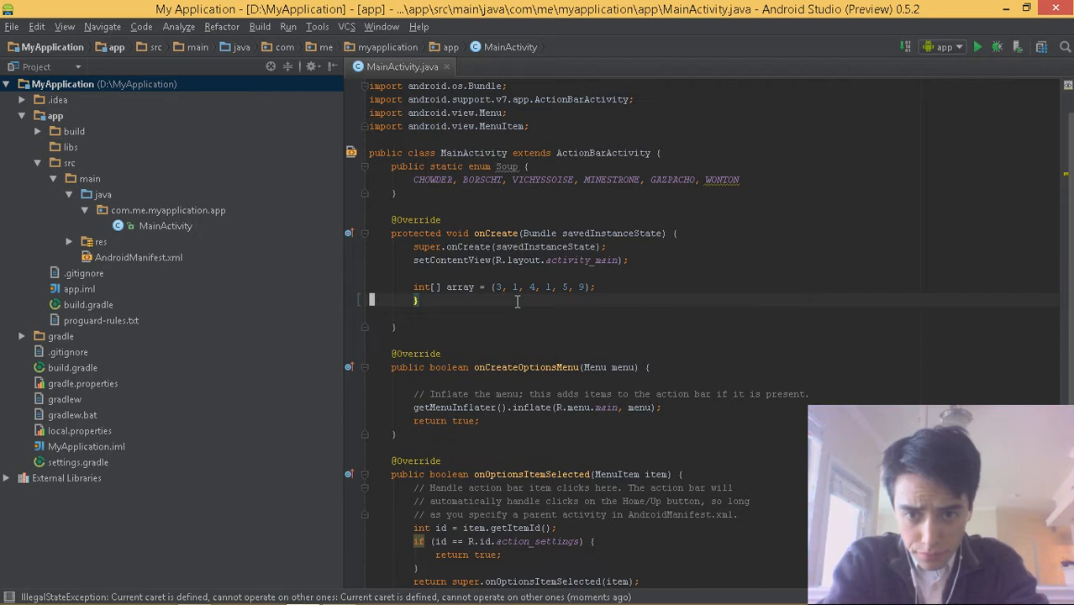
key("ctrl+y")
key("Return")
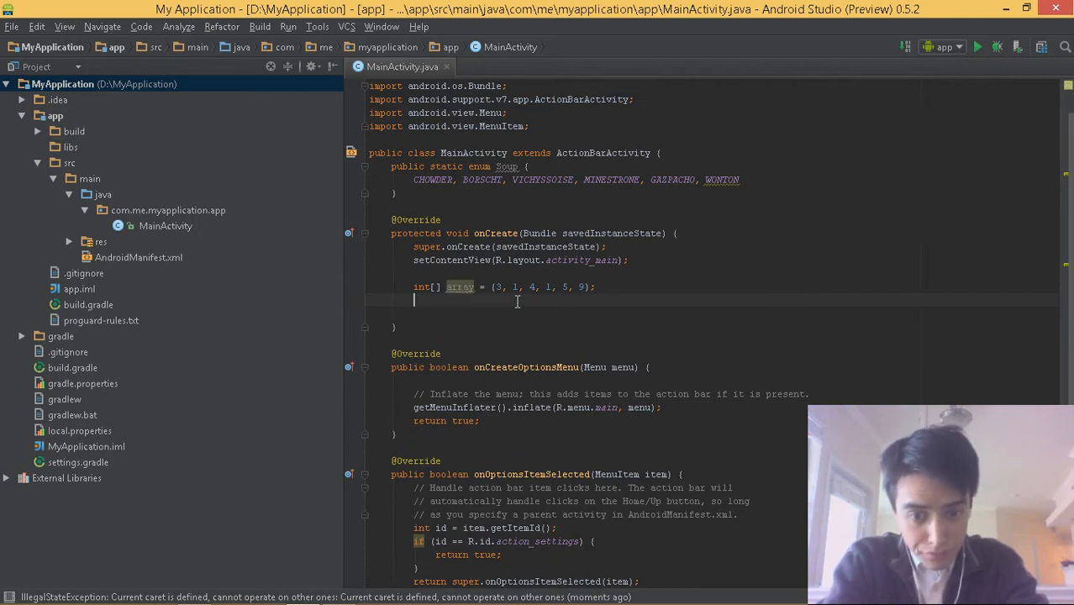
type("itar")
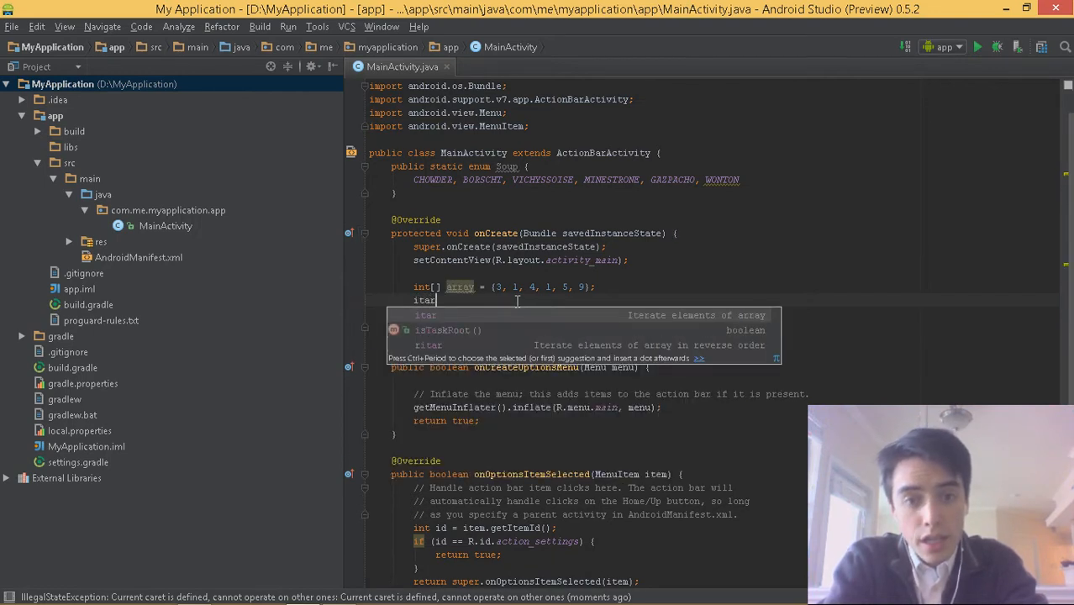
Step: Expand 'itar' into a for loop over array keeping i and array, landing in the body
key("Tab")
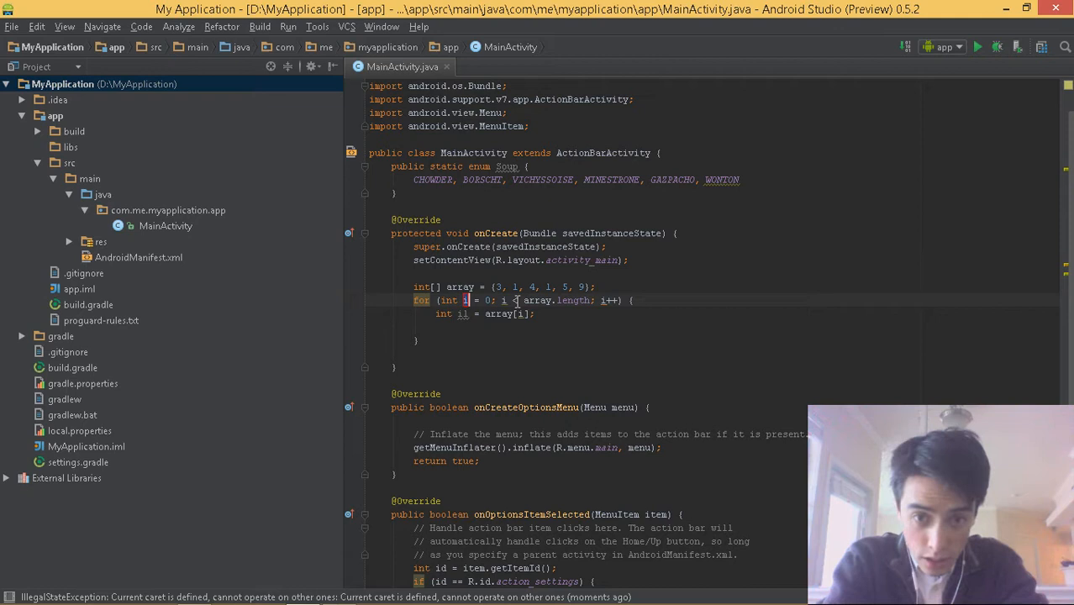
key("Tab")
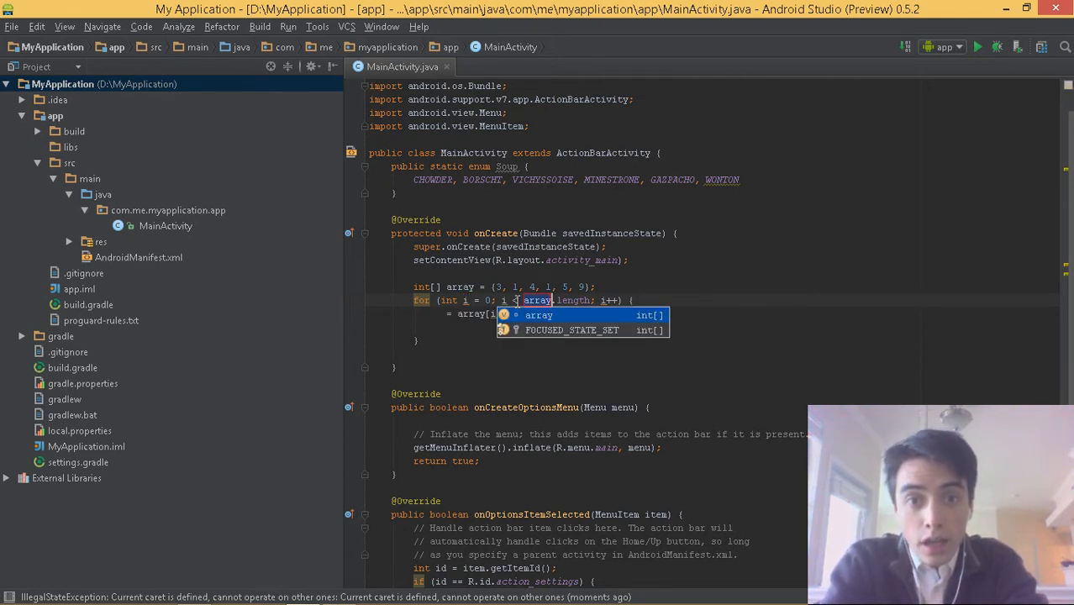
key("Tab")
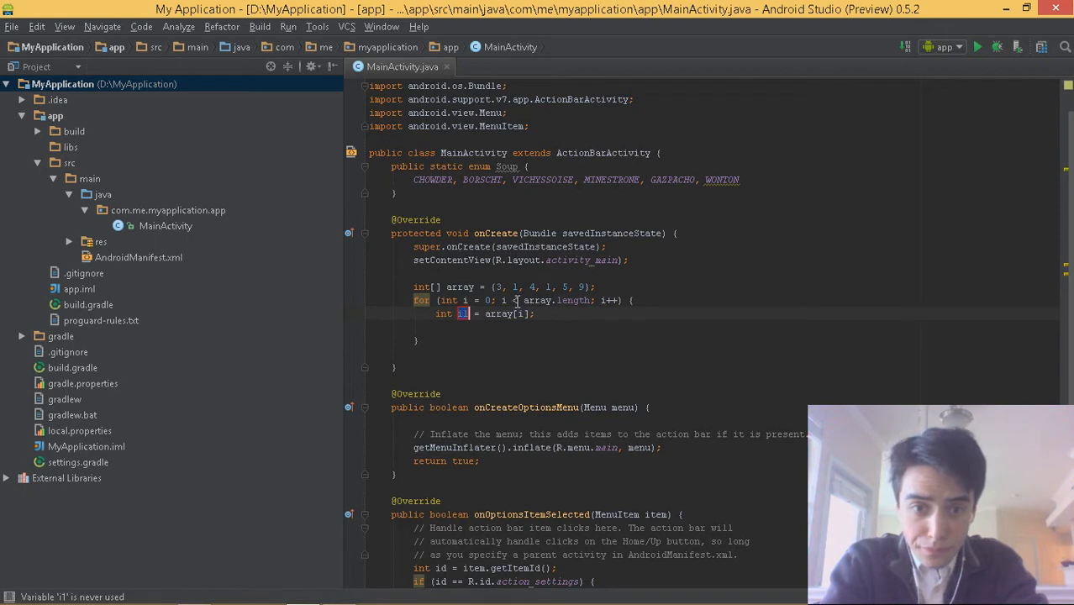
key("Tab")
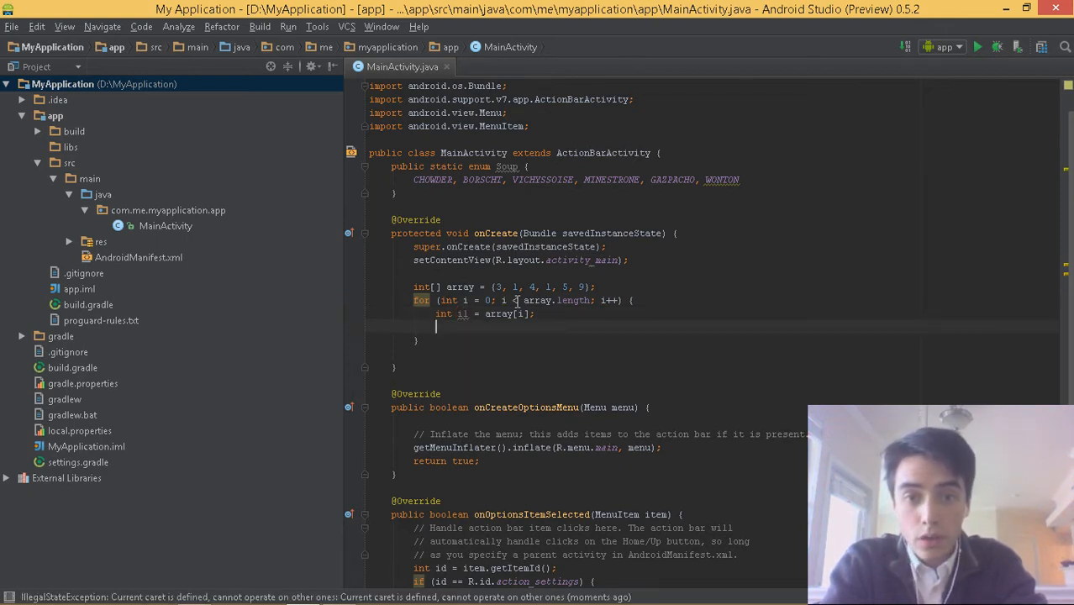
key("Down")
key("Down")
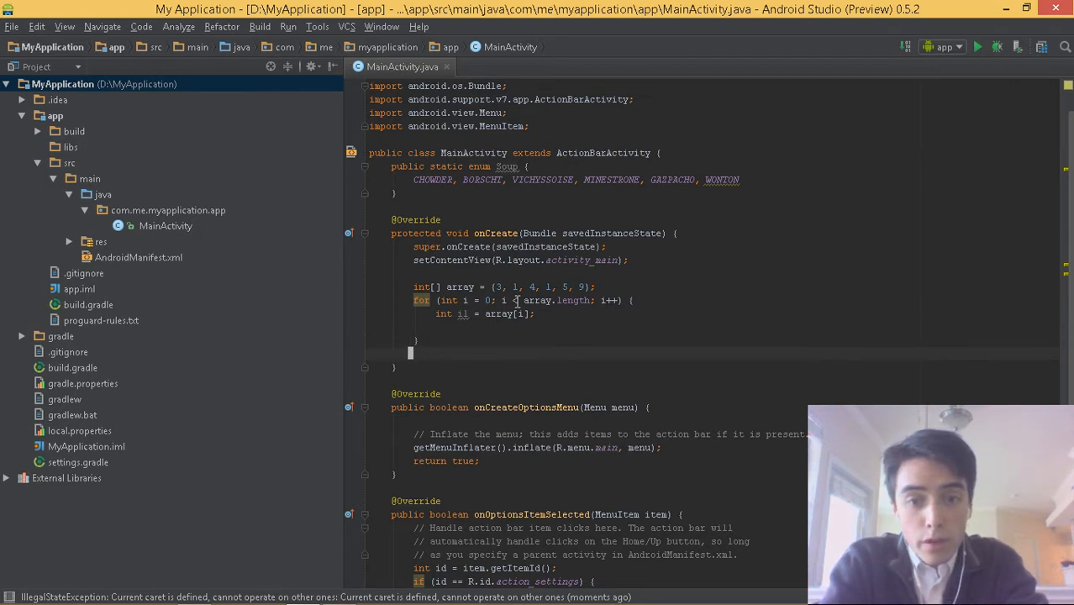
key("Return")
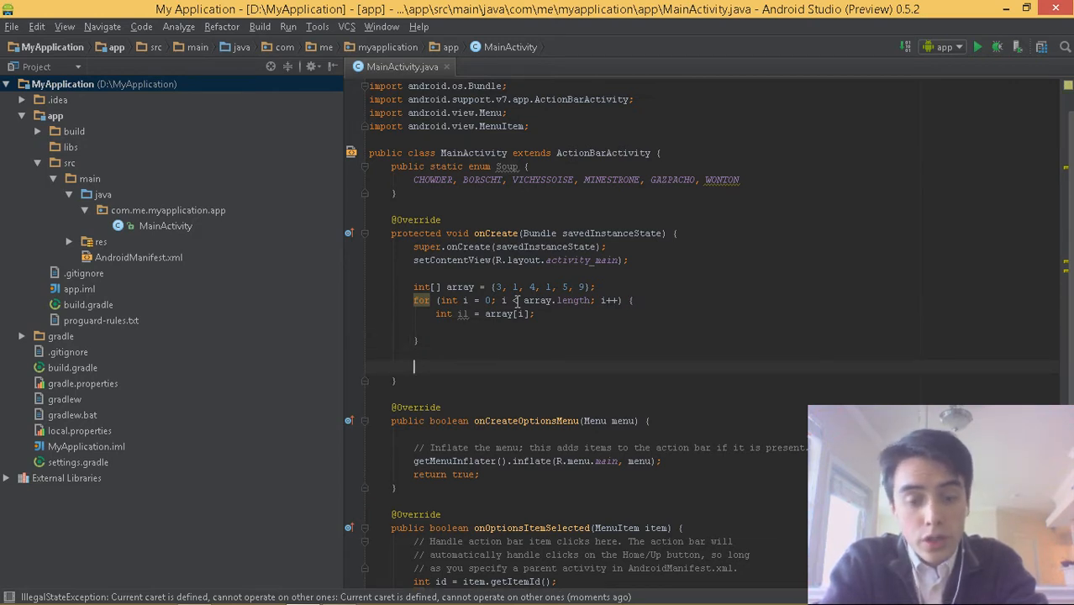
key("ctrl+j")
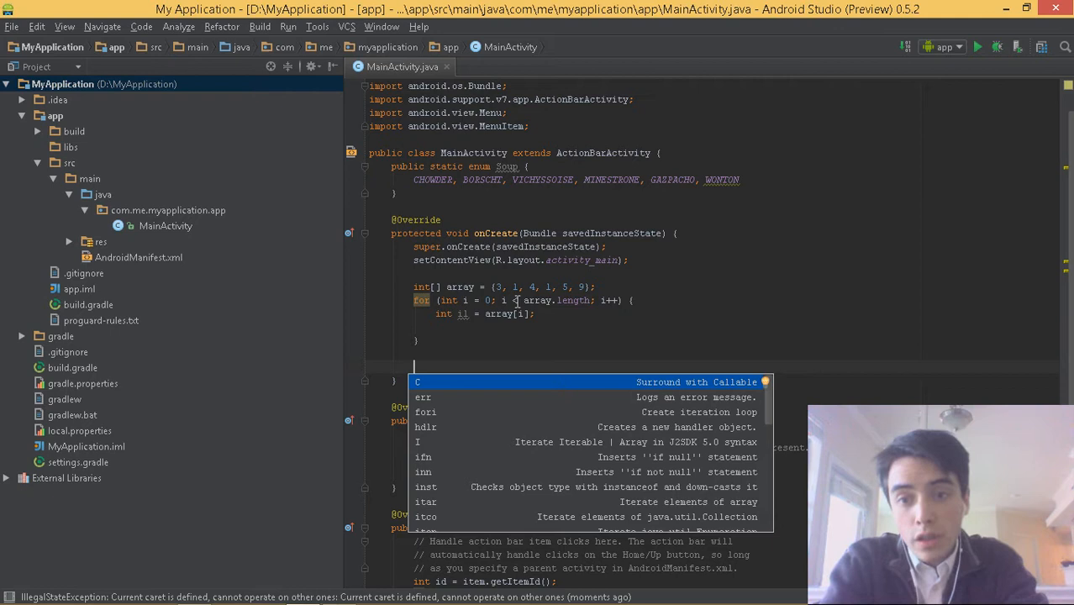
key("Down")
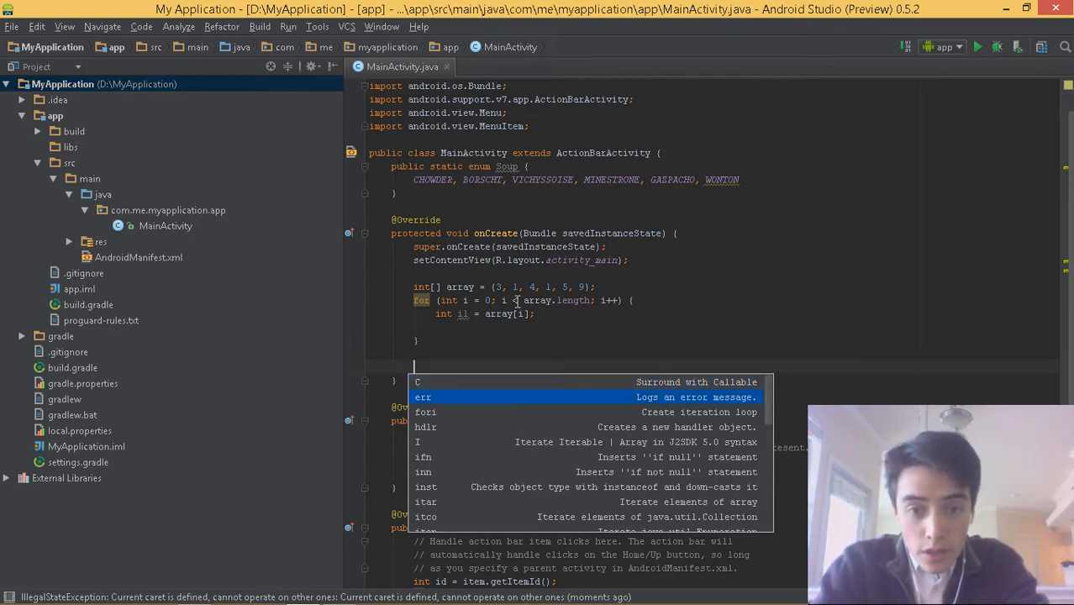
key("Down")
key("Down")
key("Down")
key("Down")
key("Down")
key("Down")
key("Down")
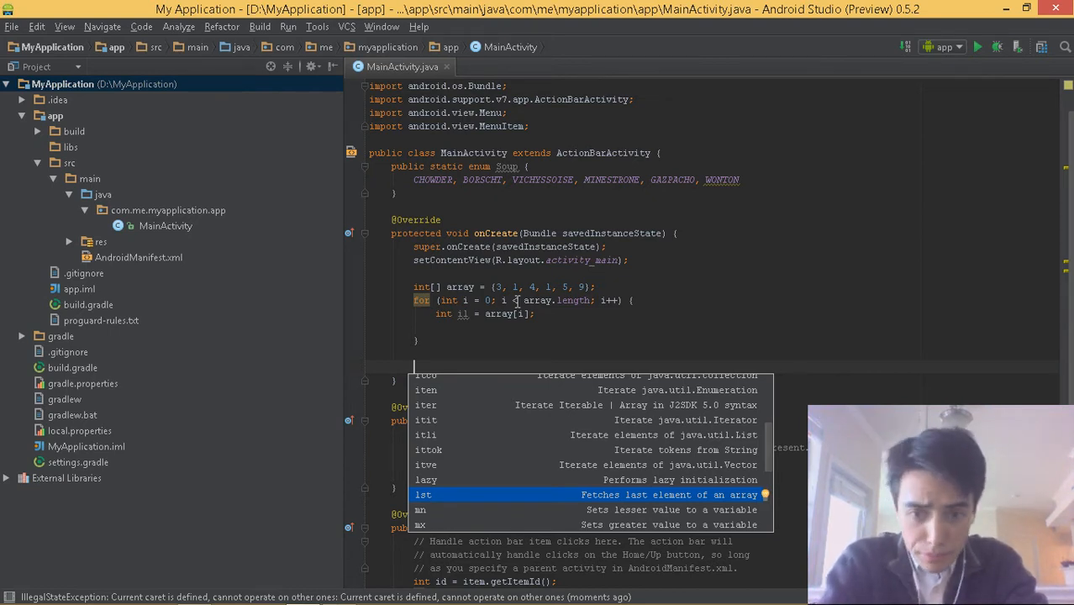
key("Escape")
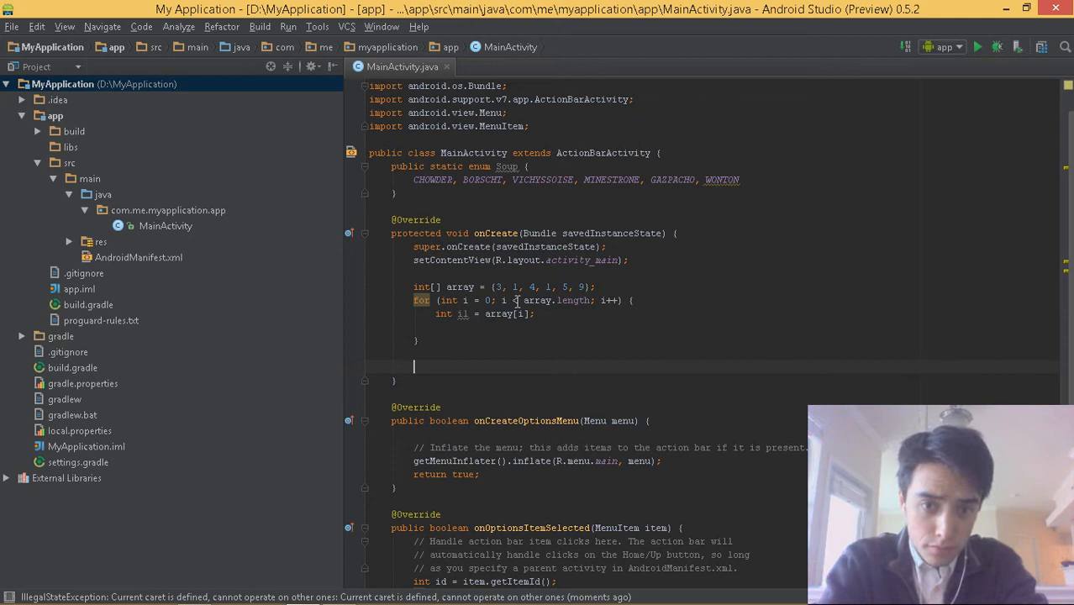
type("if")
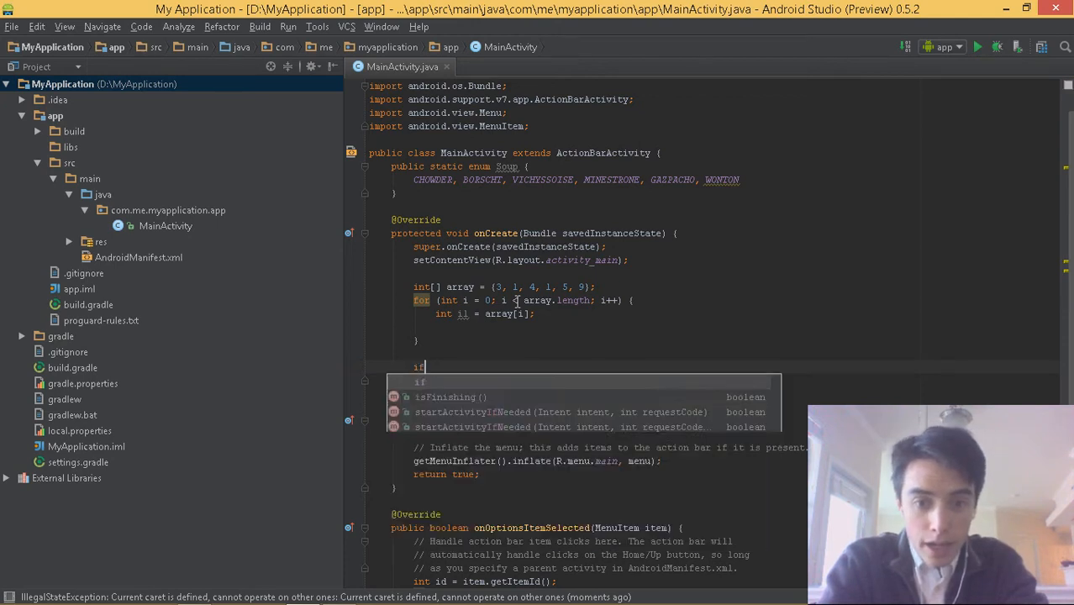
type("n")
Step: Expand 'ifn' into a null check on savedInstanceState and bring up Settings
key("Tab")
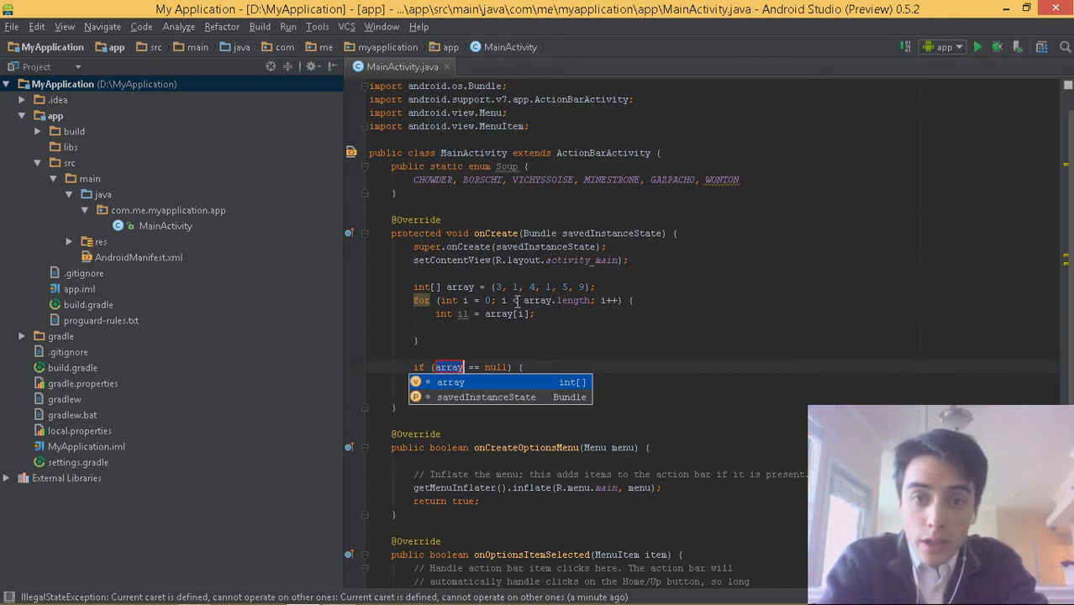
type("s")
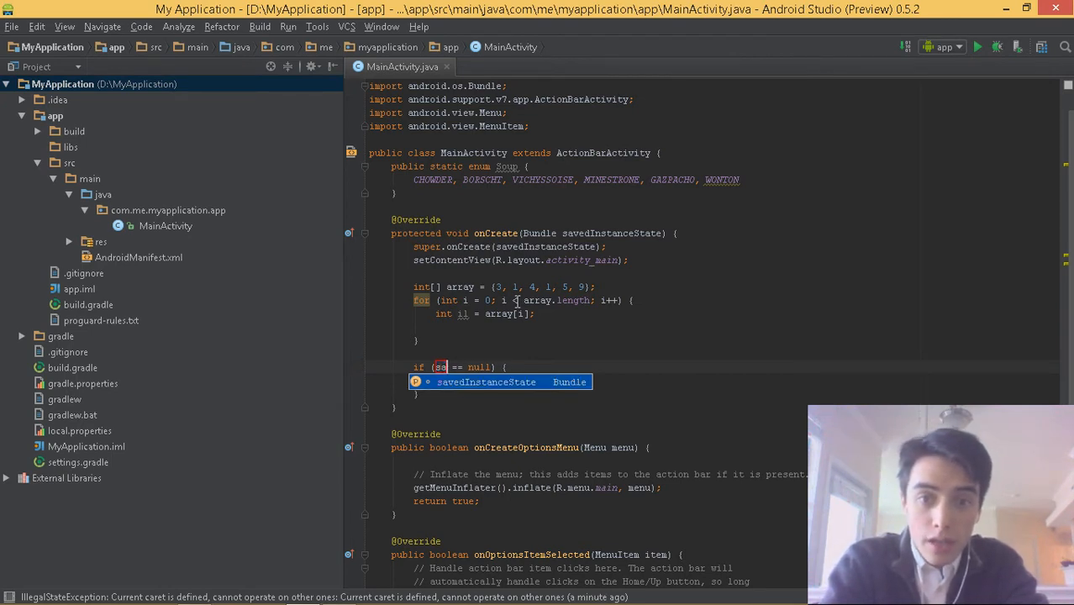
key("Return")
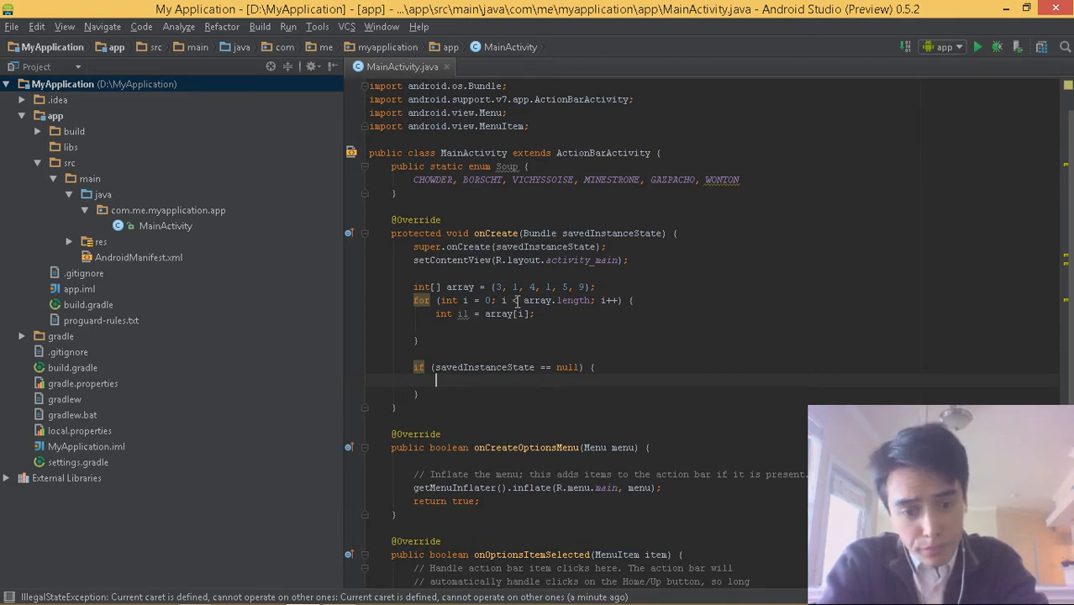
key("ctrl+alt+s")
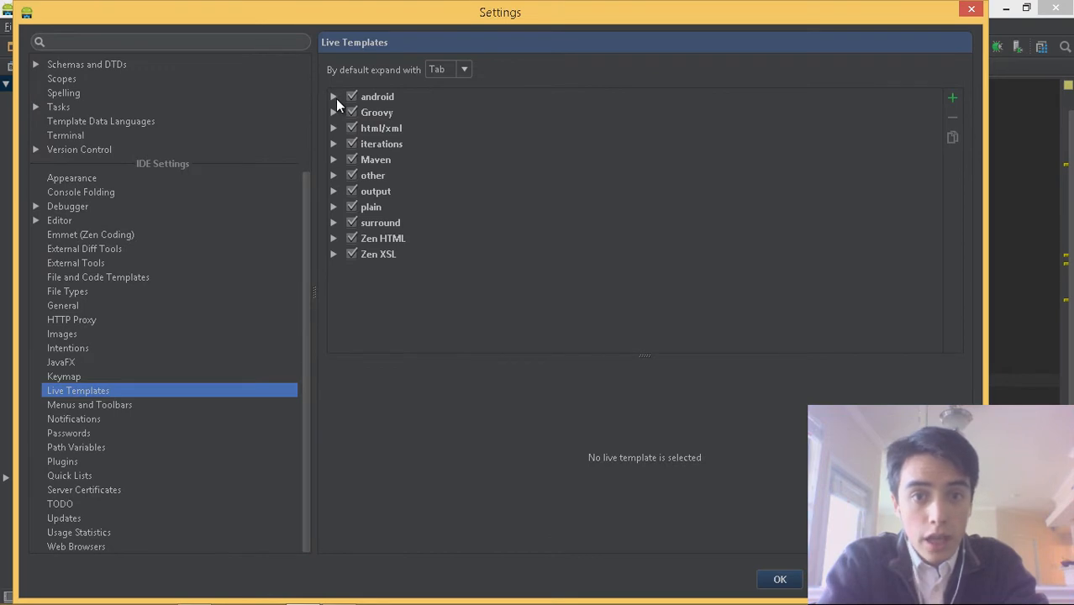
Step: View the err and hdlr template definitions in the android Live Templates group
left_click(334, 97)
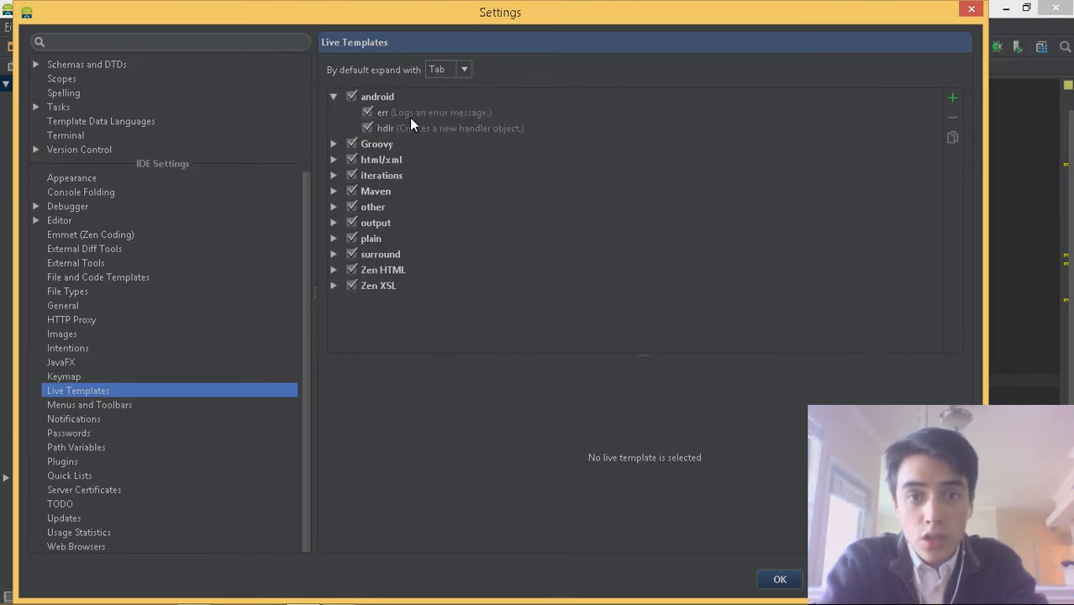
left_click(470, 118)
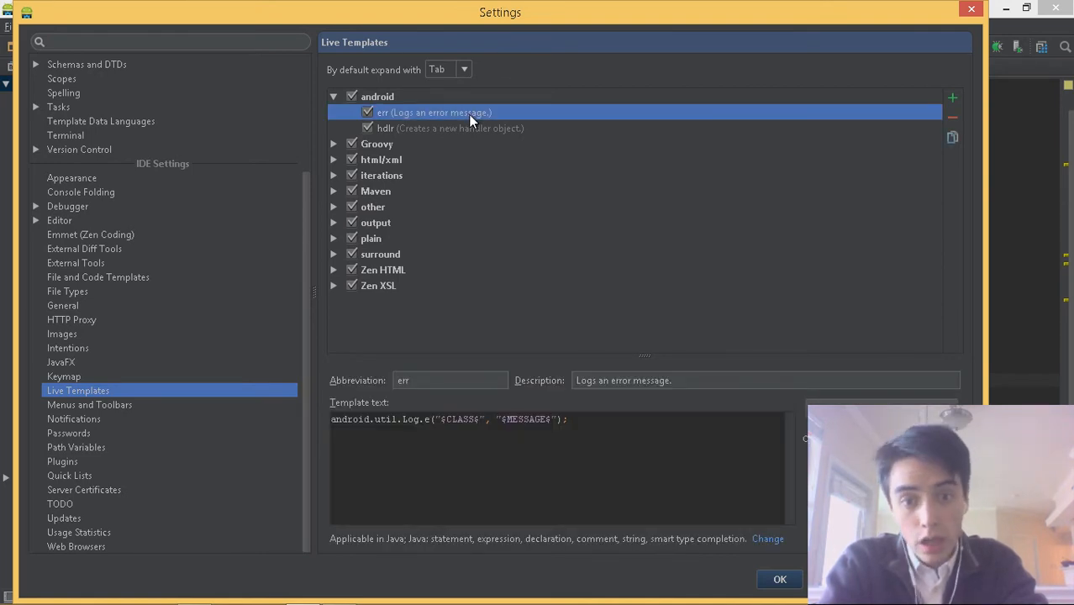
left_click(459, 129)
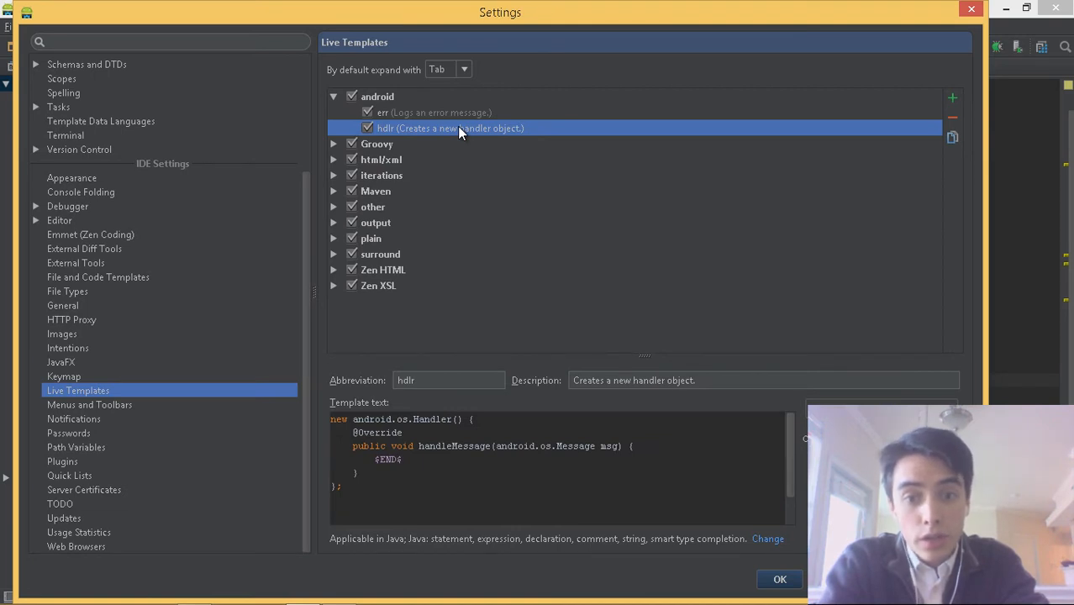
Step: Expand 'hdlr' into a new Handler with handleMessage inside the null check, comparing with Settings
key("Return")
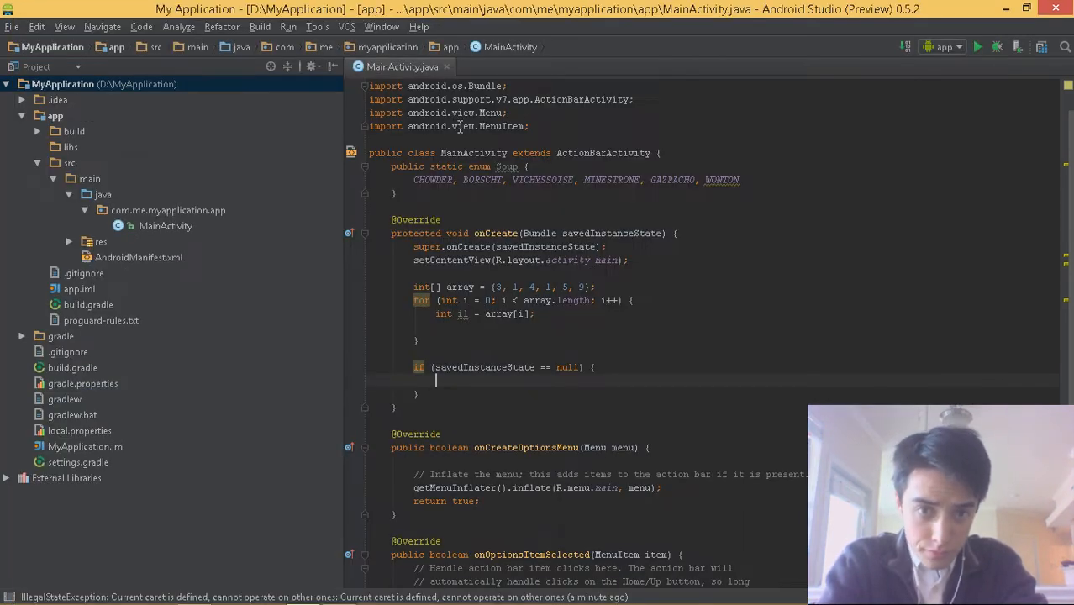
key("BackSpace")
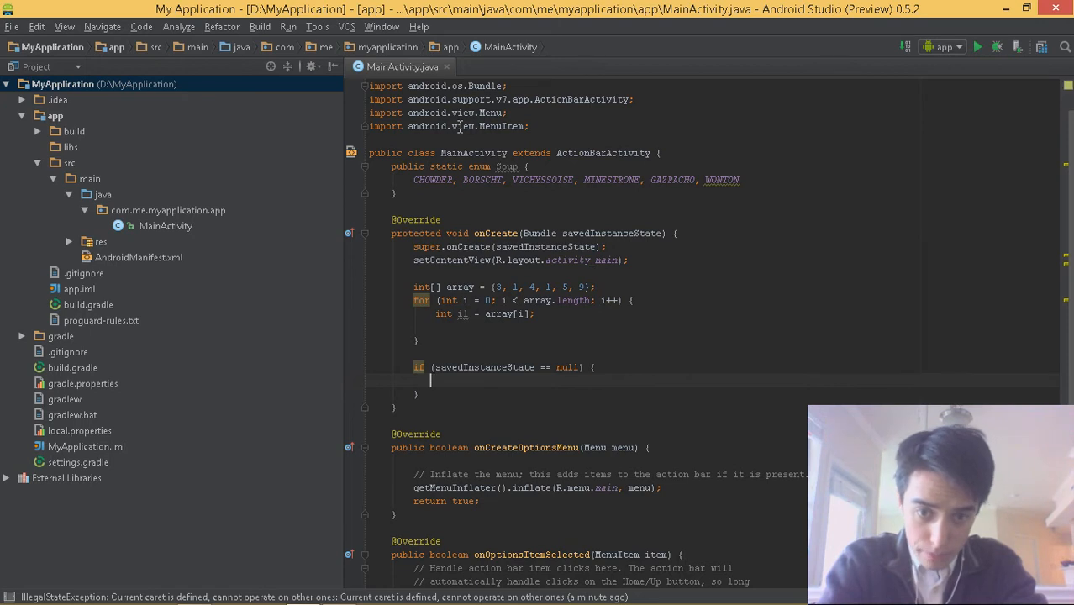
type("hdlr")
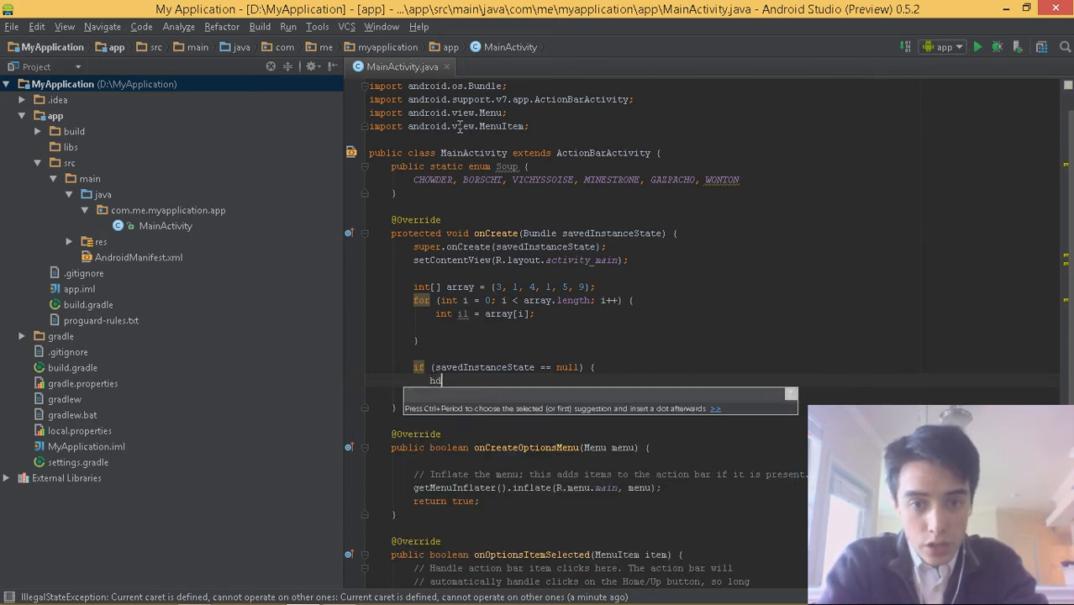
key("Tab")
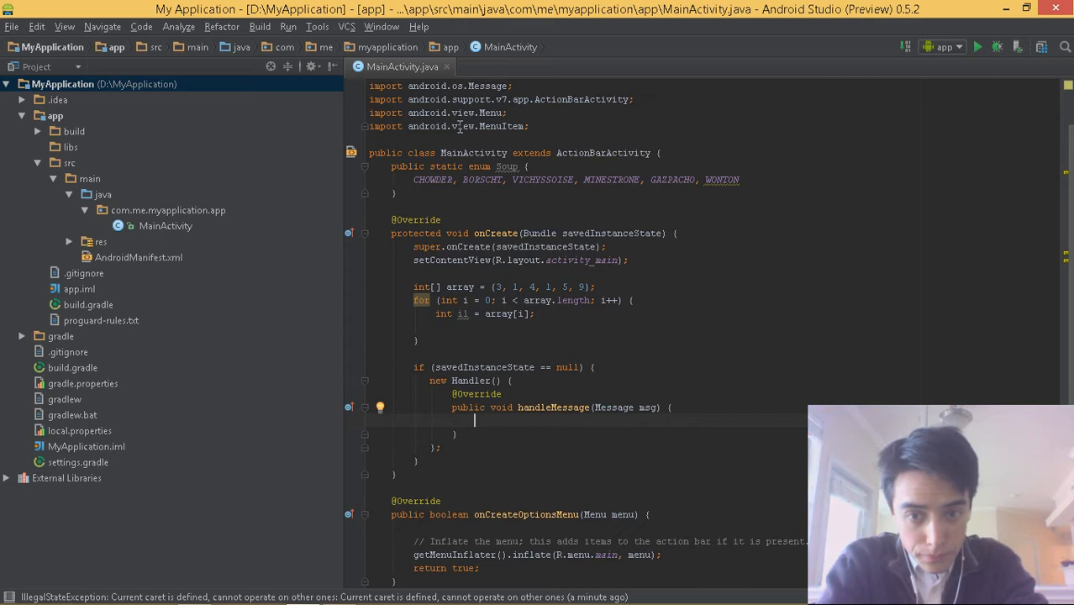
key("ctrl+alt+s")
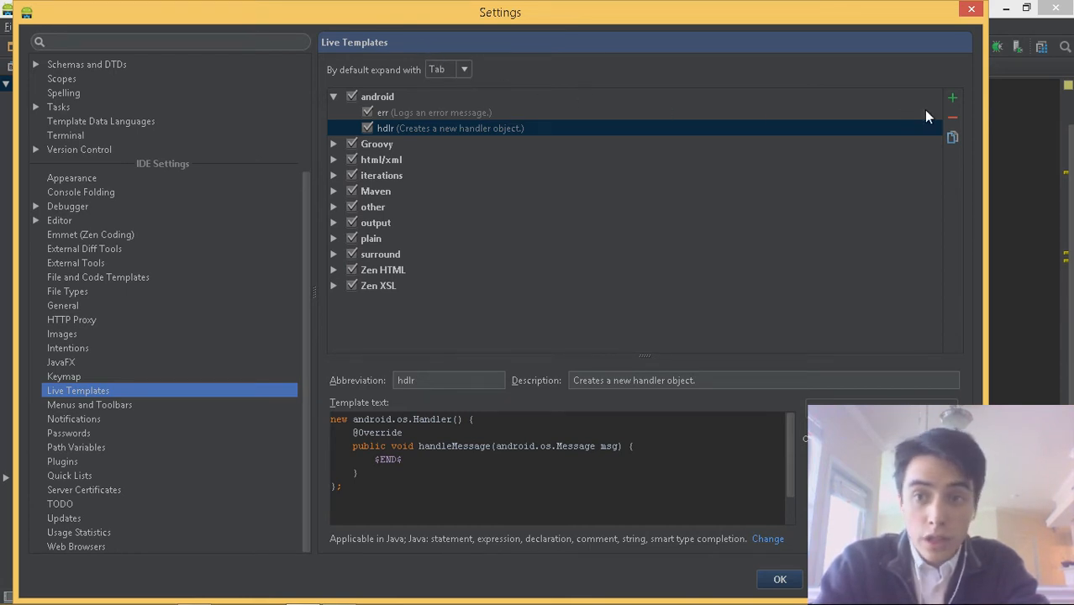
key("Escape")
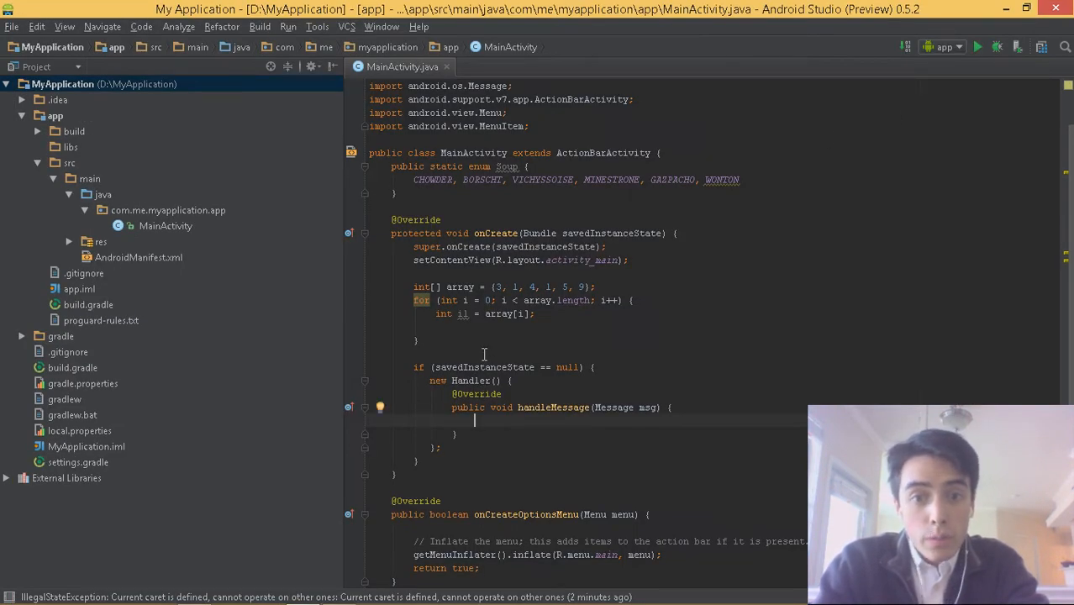
Step: Write a reversed null check if(null == savedInstanceState) below the first if block
left_click(438, 461)
key("Return")
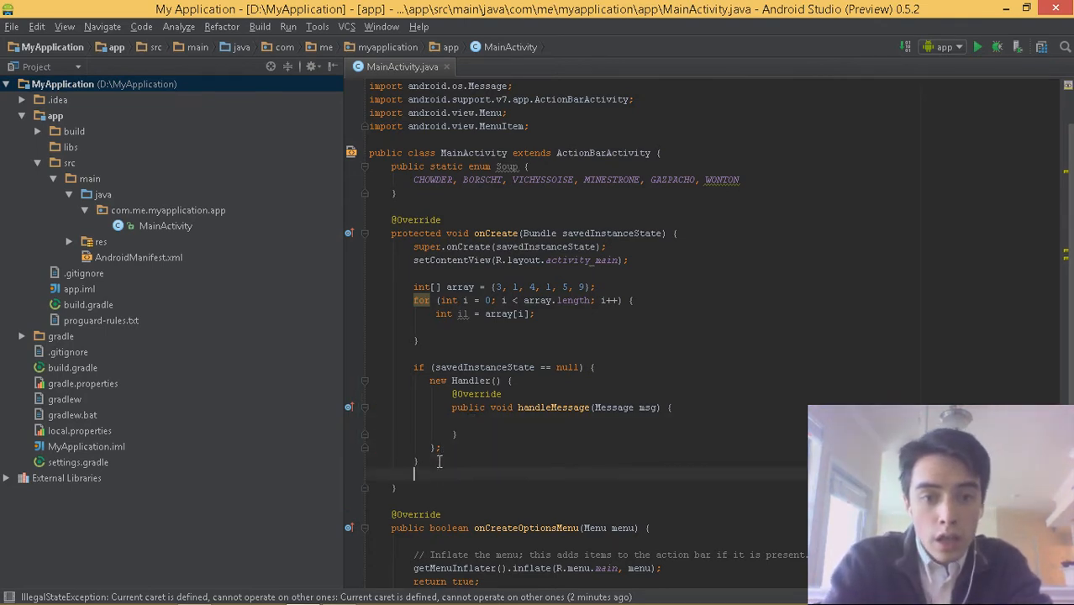
key("Return")
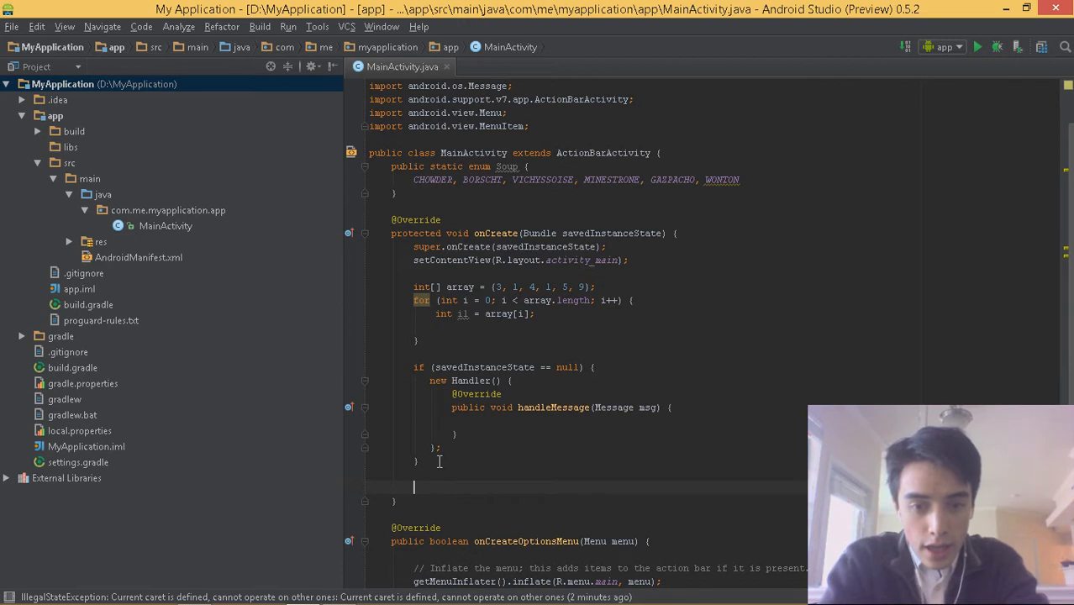
type("if(nu")
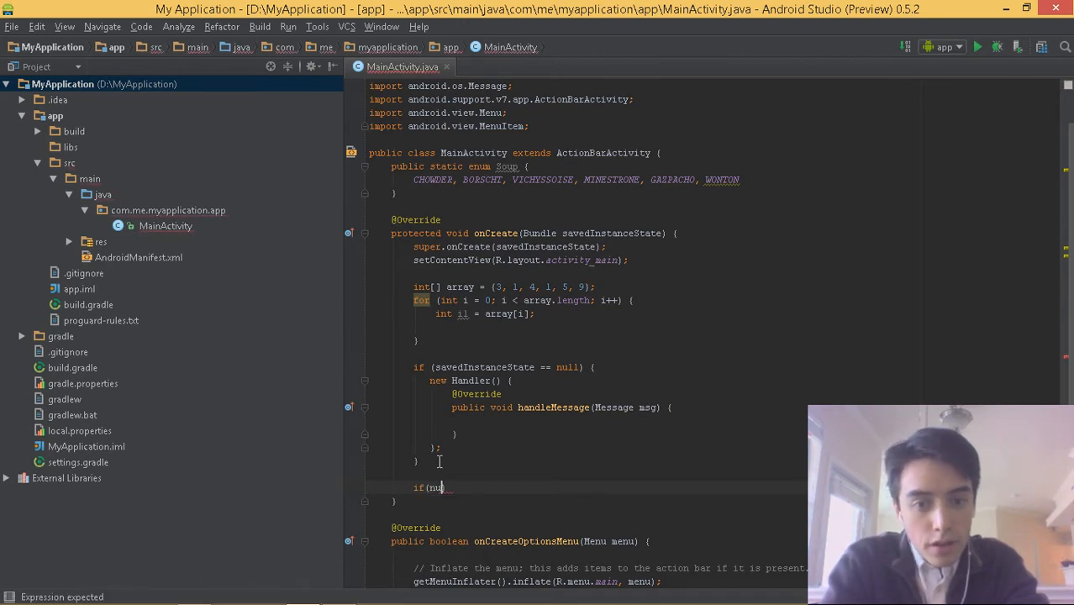
type("ll == ")
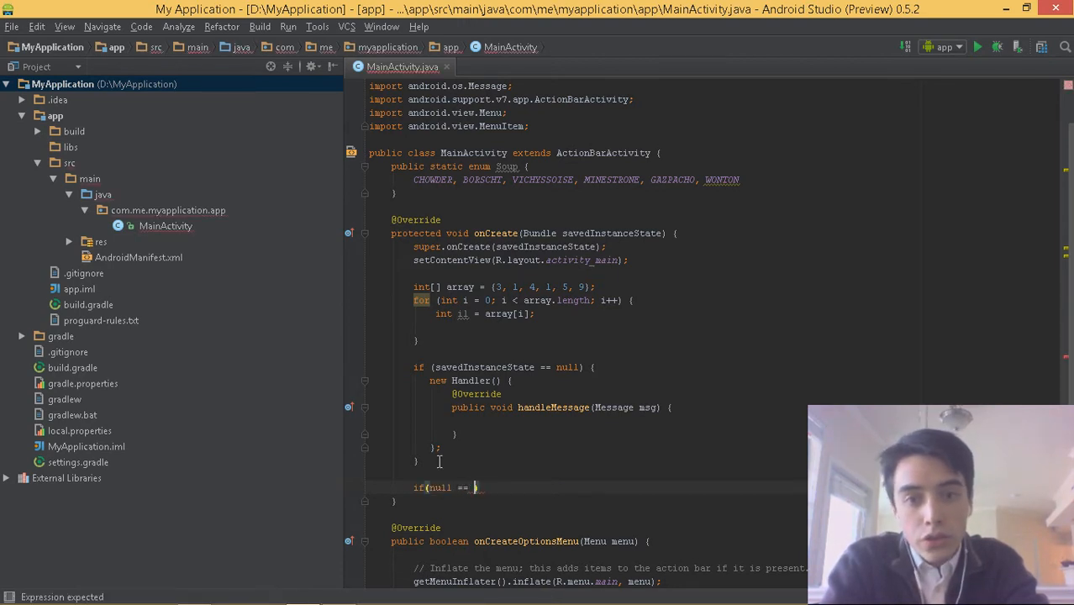
type("sav")
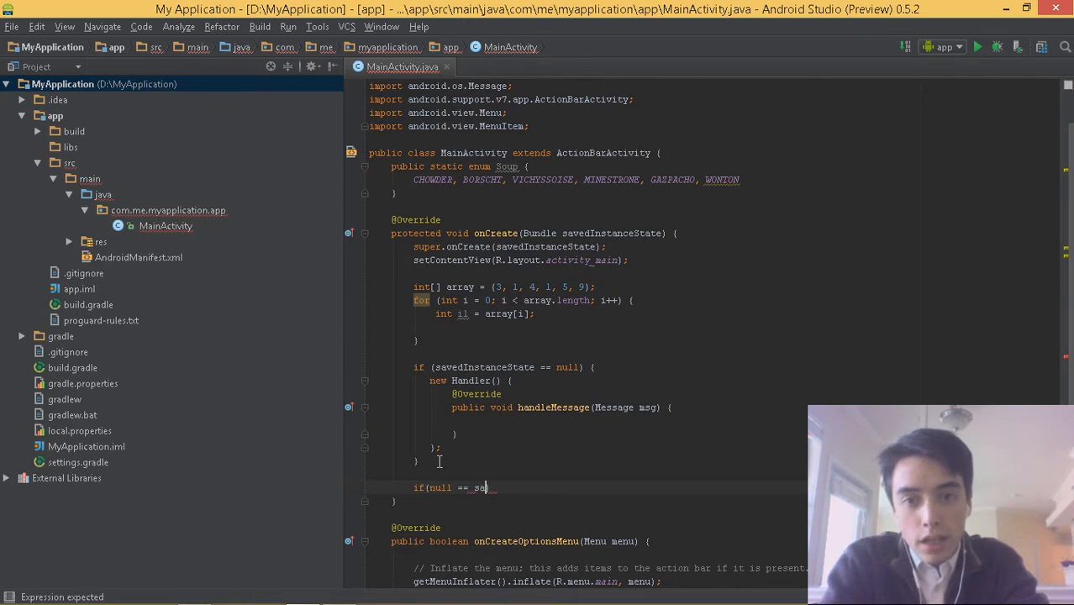
type("edI")
key("Return")
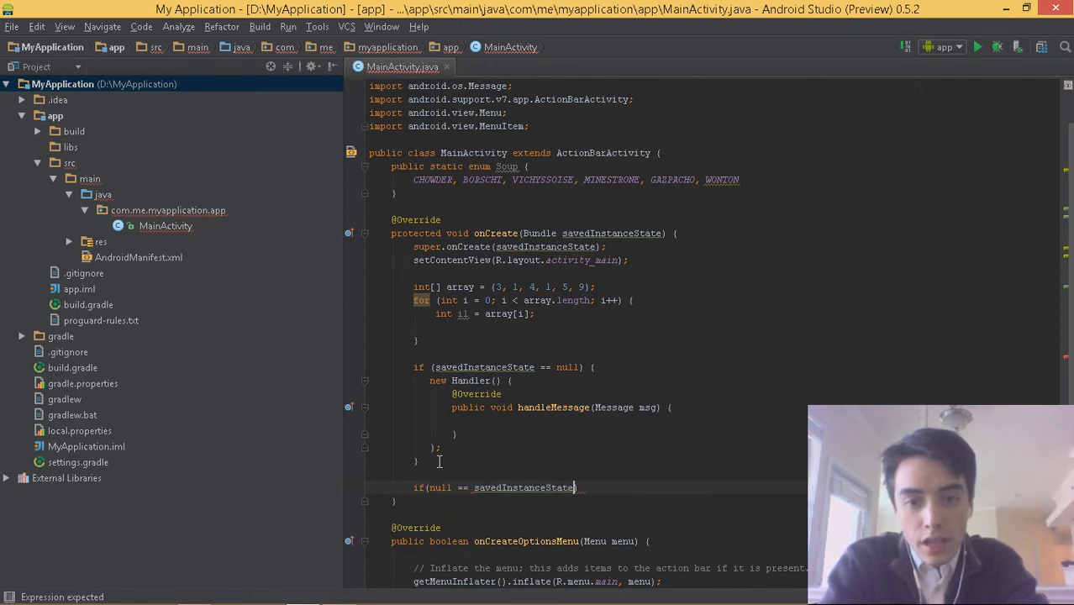
type(") {")
Step: Select the reversed null-check if block and save it as a live template via Tools
key("Return")
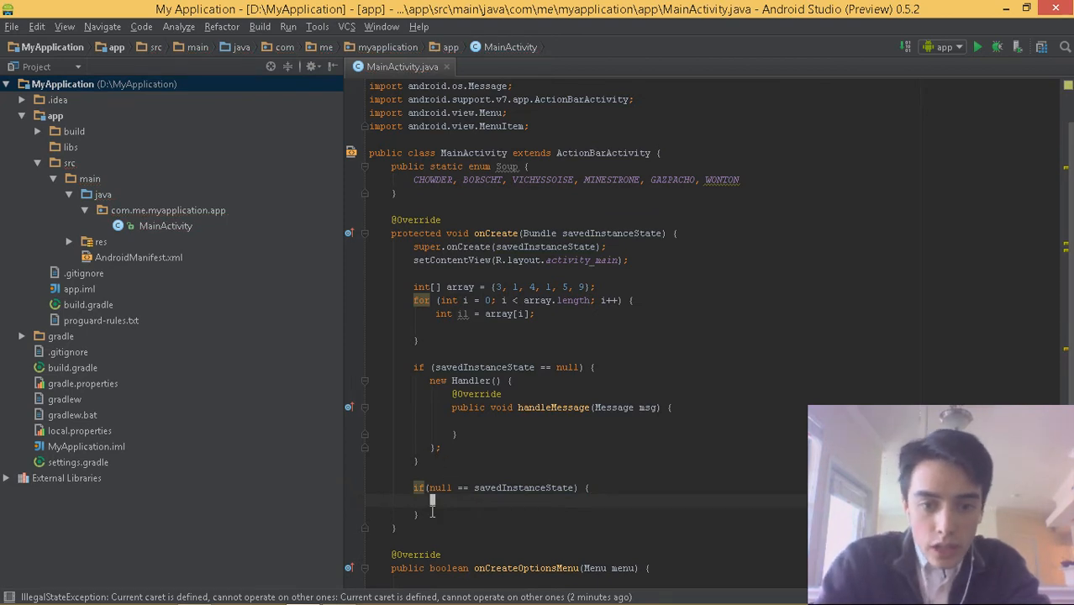
left_click_drag(418, 515, 414, 488)
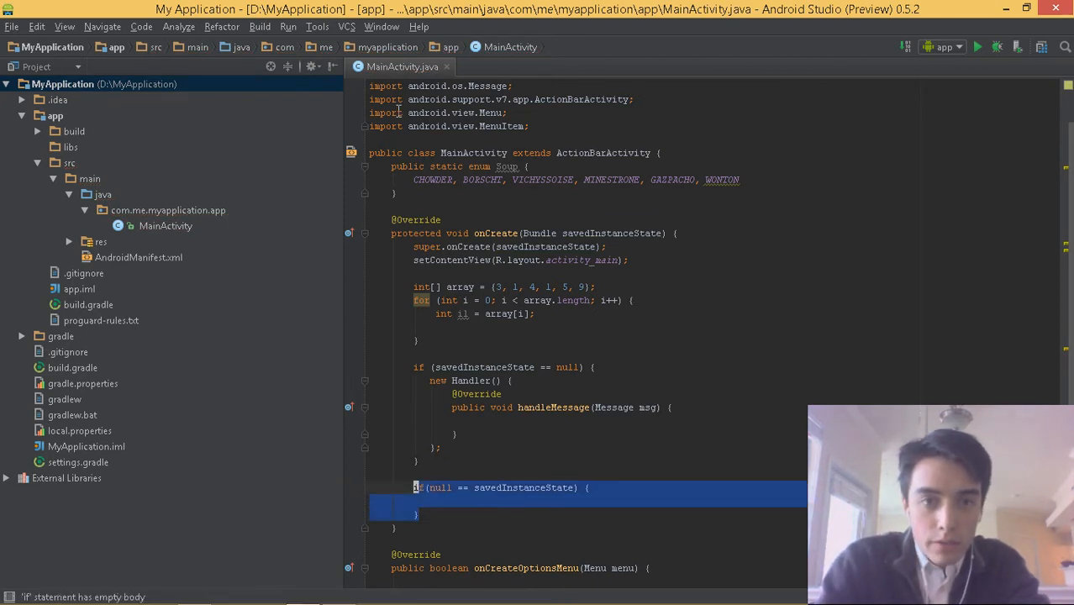
left_click(315, 27)
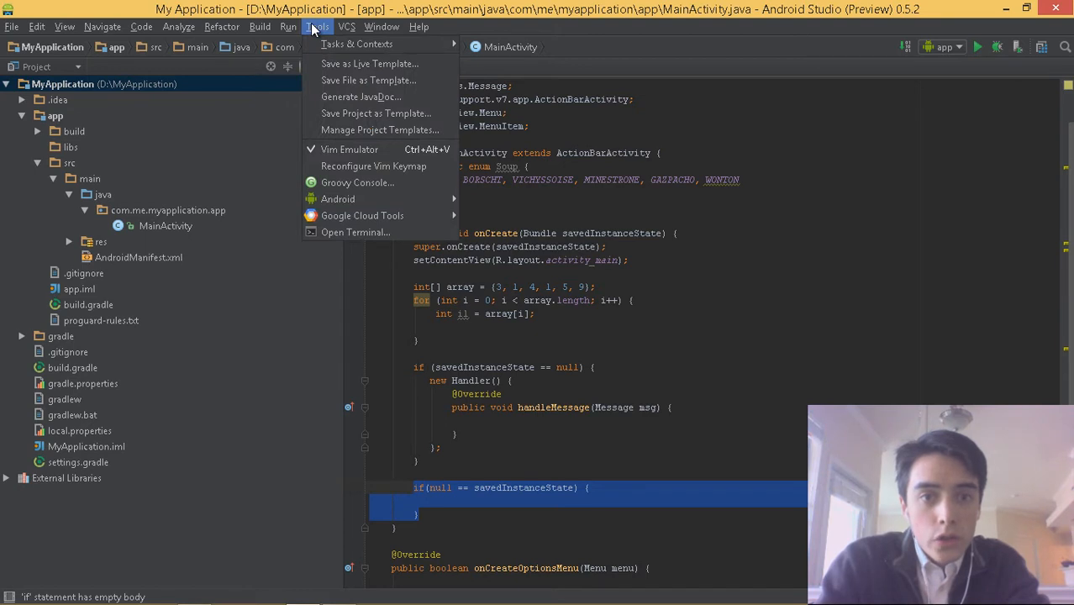
left_click(350, 64)
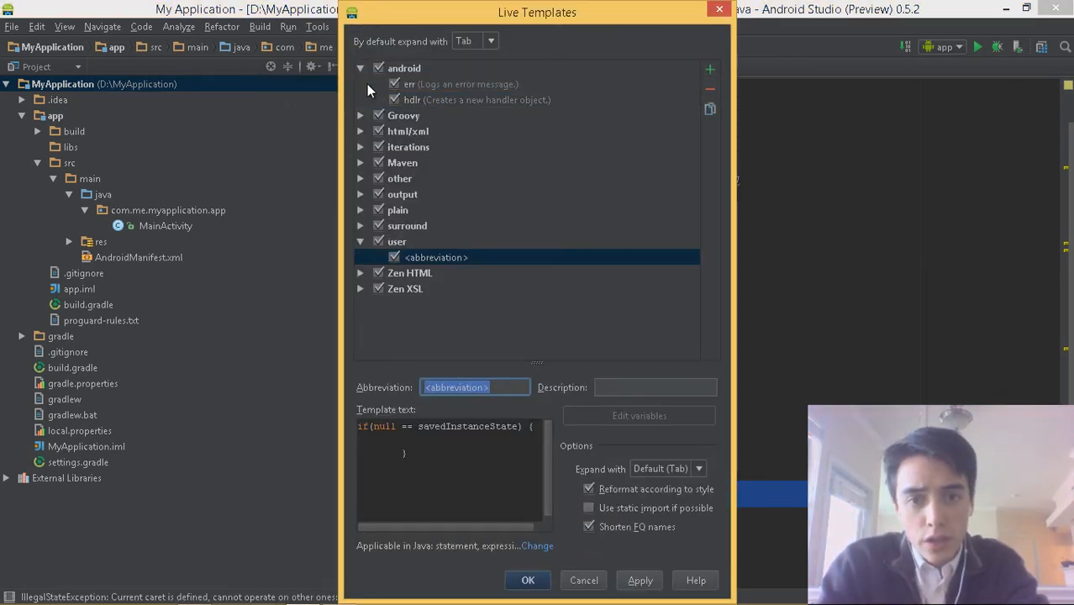
type("n")
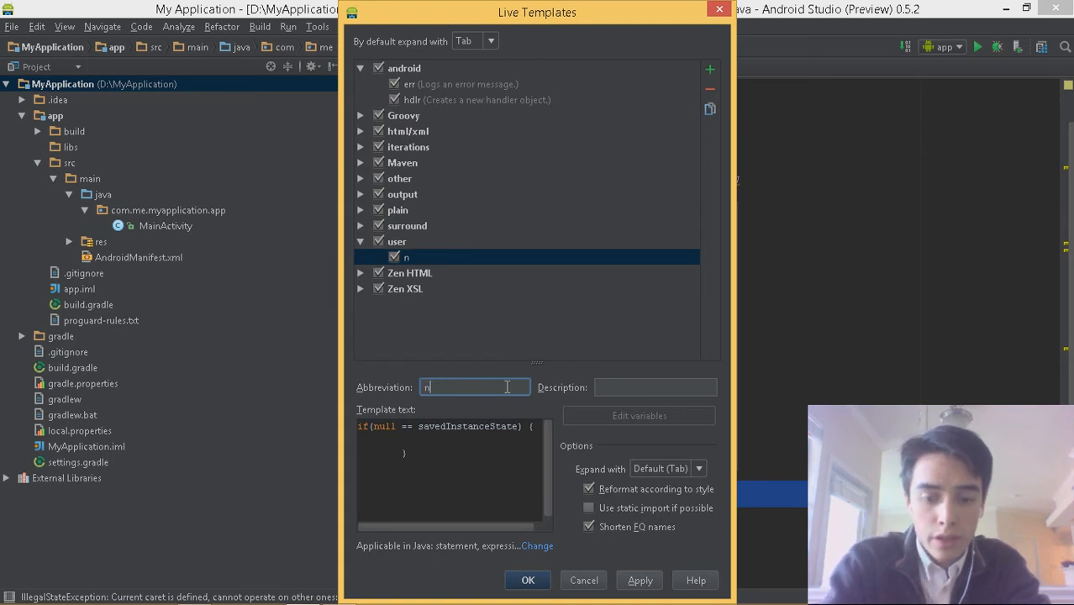
type("if")
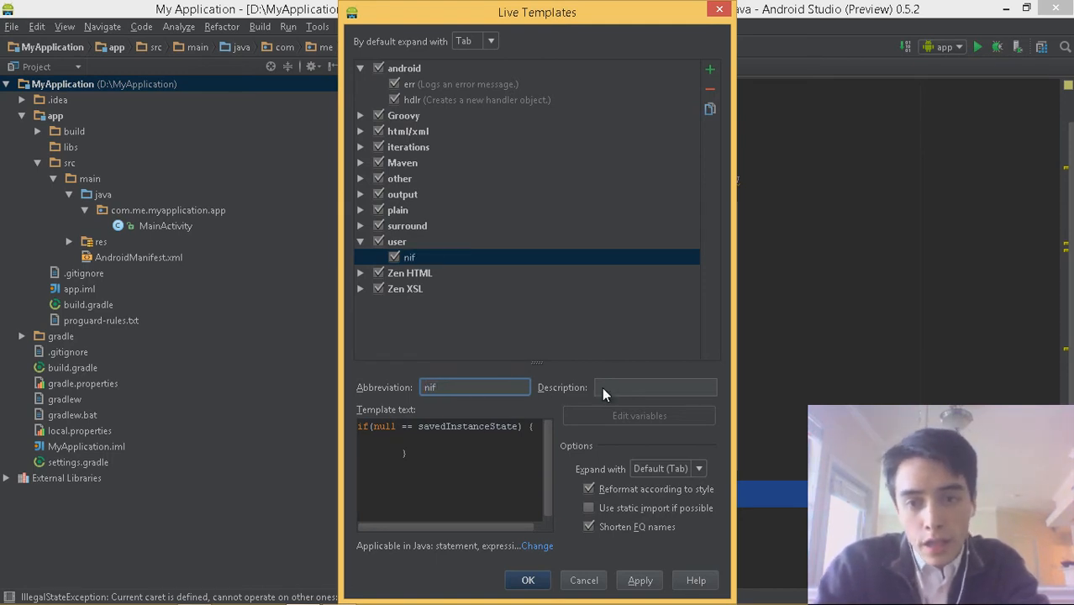
Step: Abbreviate the template as 'nif' and describe it as 'Reverse ifn syntax'
left_click(610, 387)
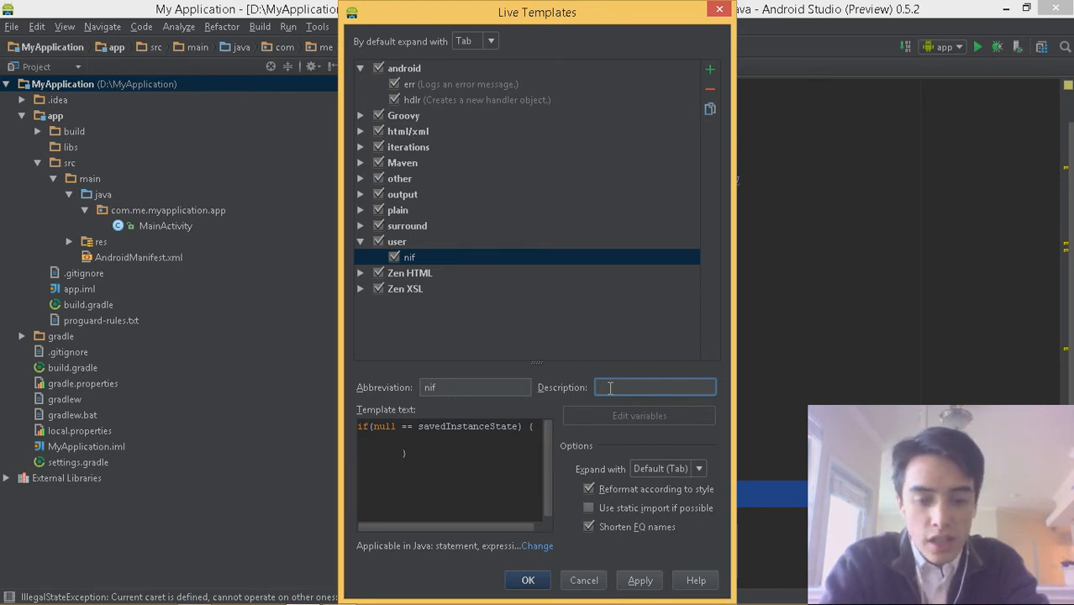
type("Reverse ")
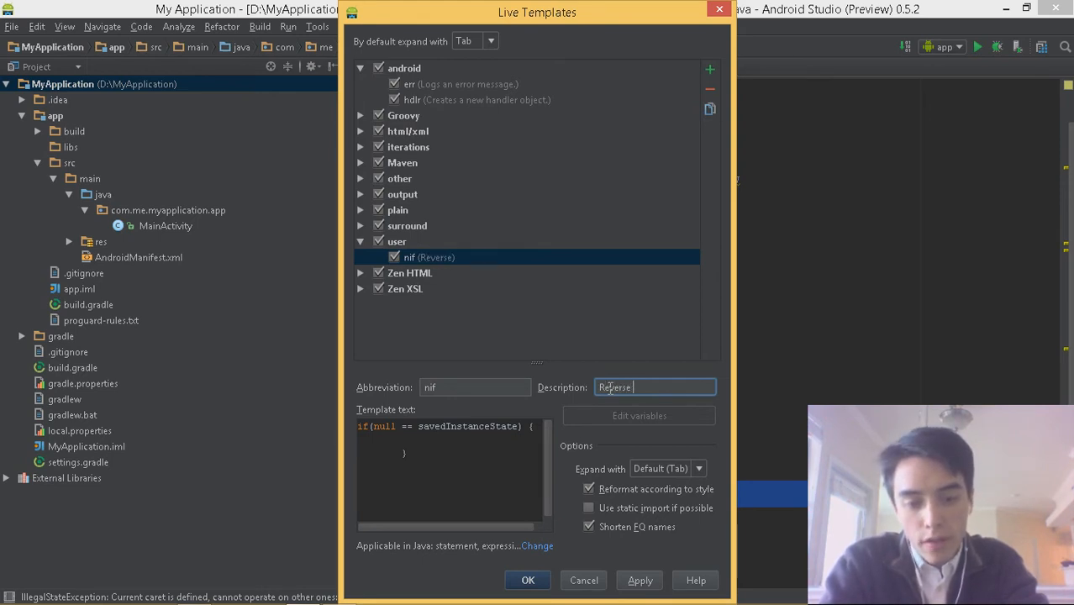
type("ifn syn")
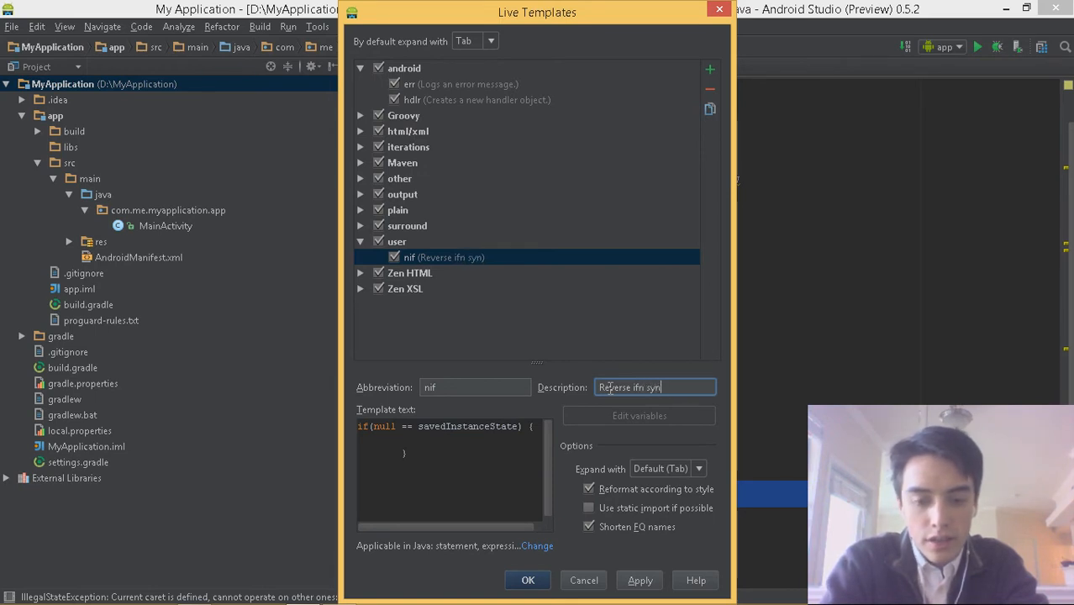
type("tax")
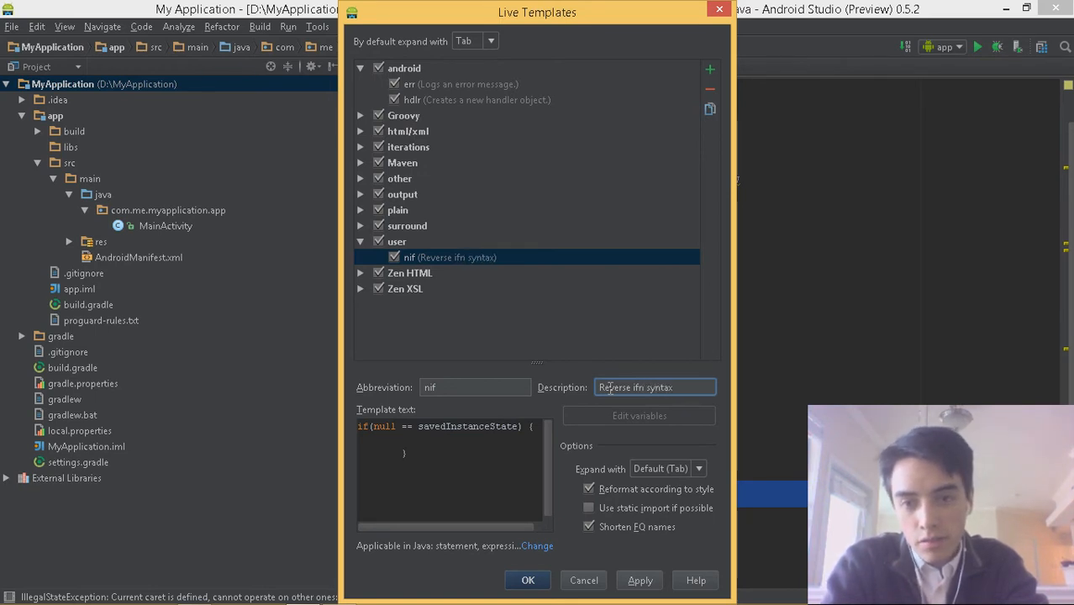
type(".")
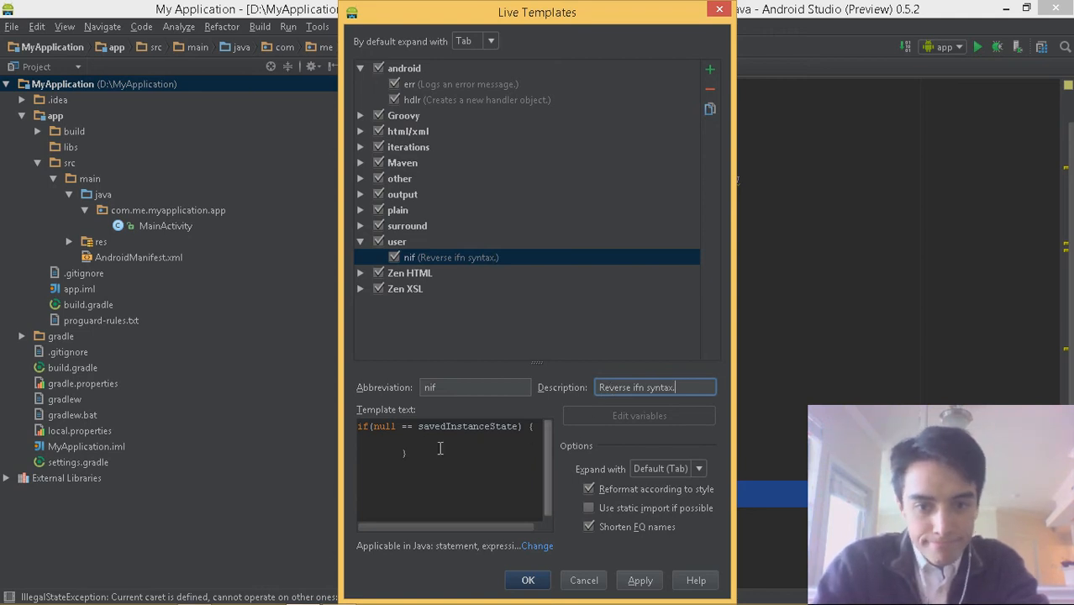
Step: Replace savedInstanceState in the template text with $VAR$ and bring up Edit variables
left_click(402, 453)
key("BackSpace")
key("BackSpace")
key("BackSpace")
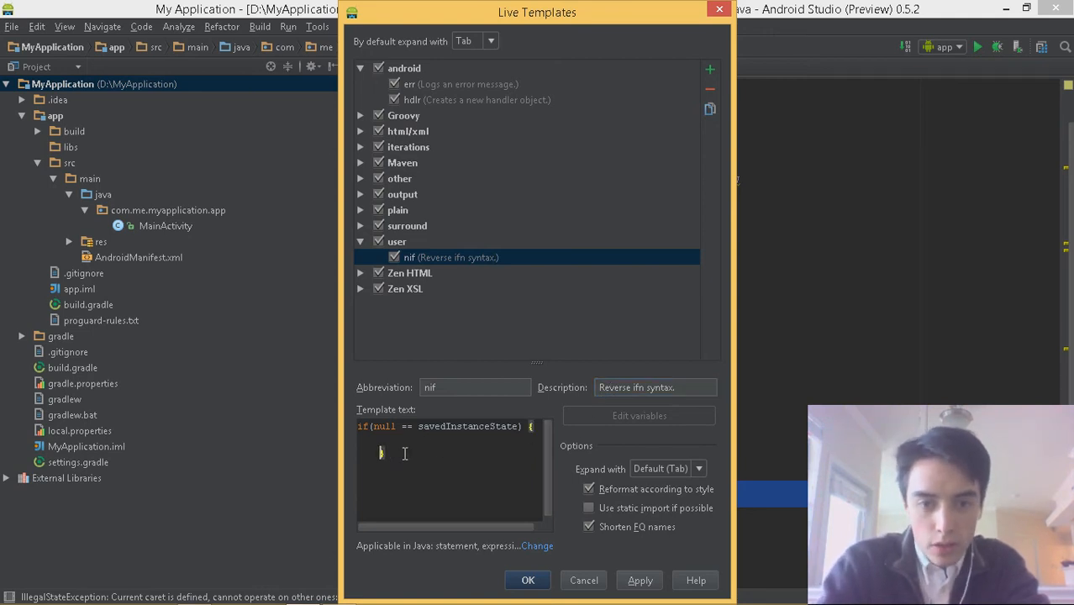
key("BackSpace")
key("BackSpace")
key("BackSpace")
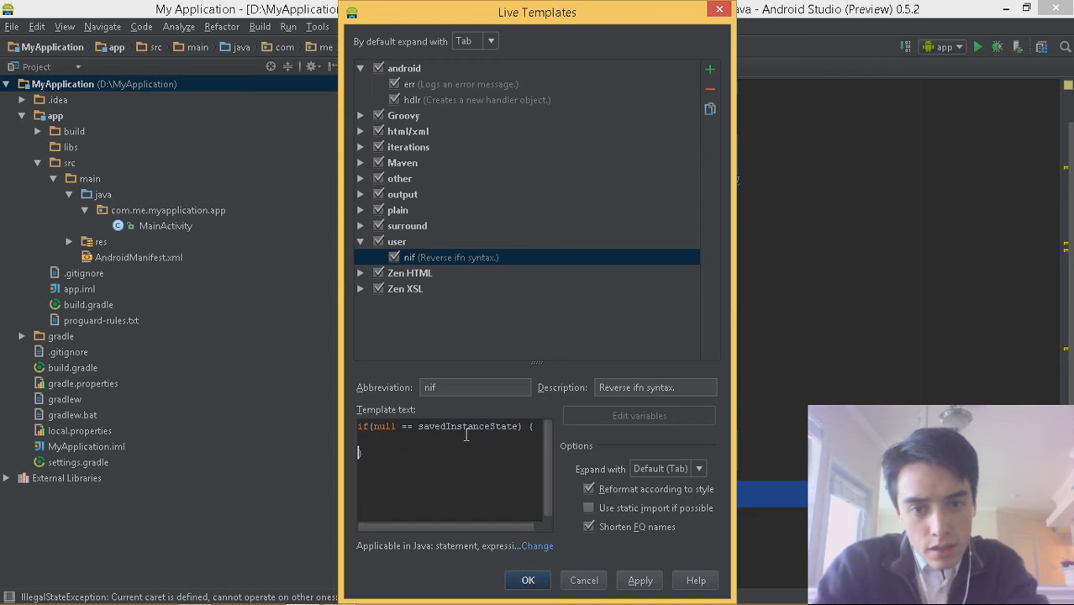
double_click(469, 427)
key("shift+Right")
key("shift+Right")
key("shift+Right")
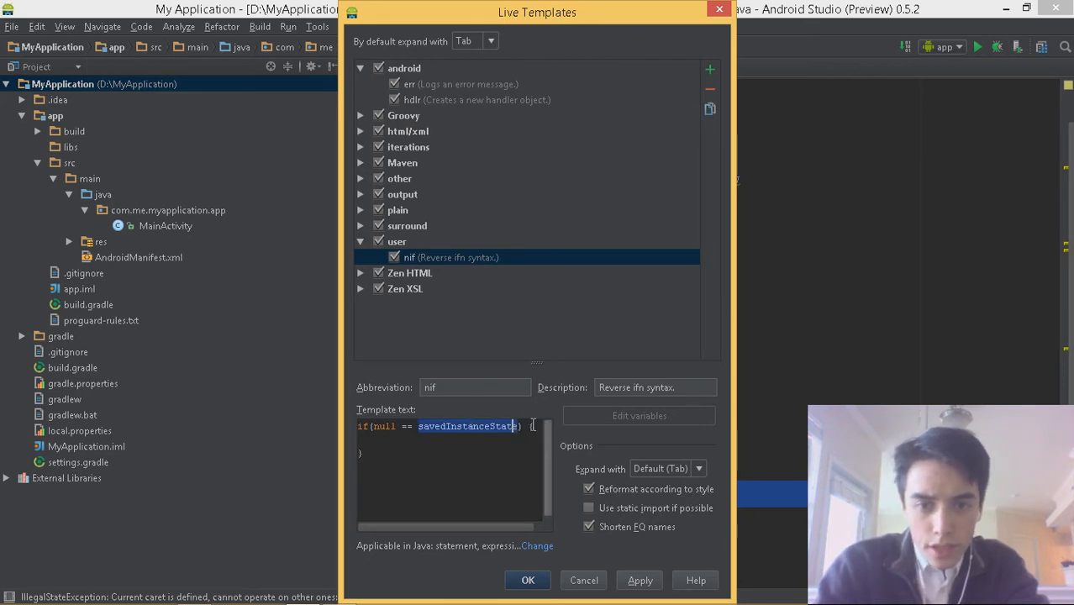
left_click(515, 426)
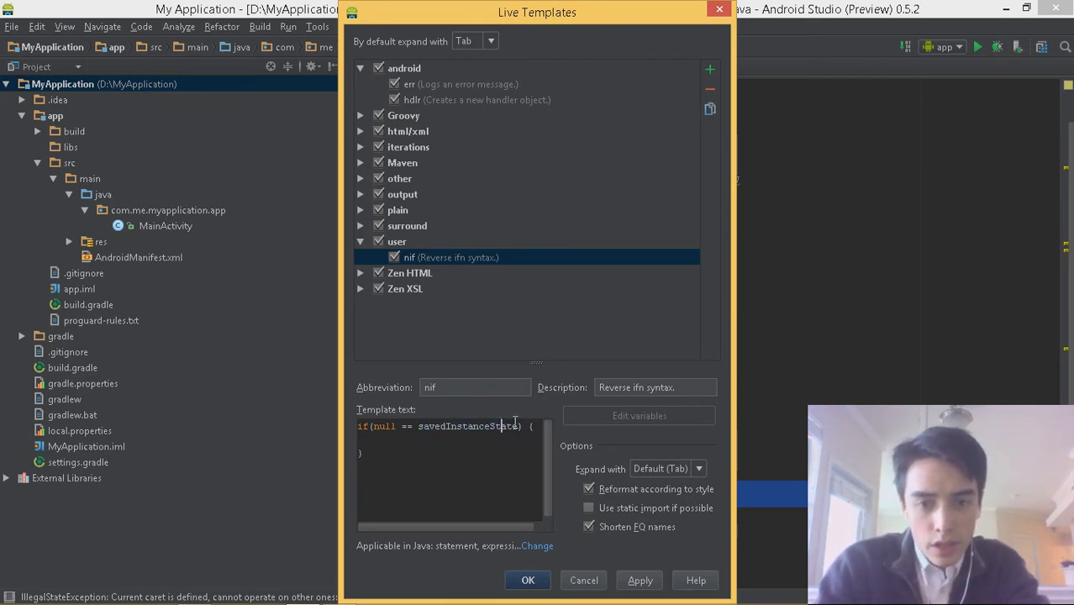
key("BackSpace")
key("BackSpace")
key("BackSpace")
key("BackSpace")
key("BackSpace")
key("BackSpace")
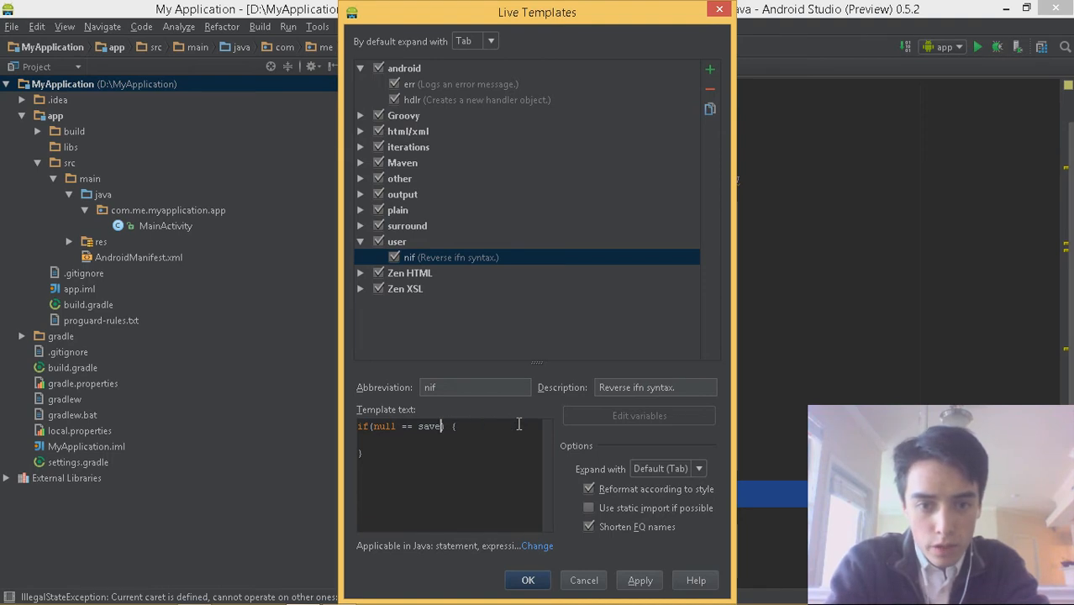
type("$VAR")
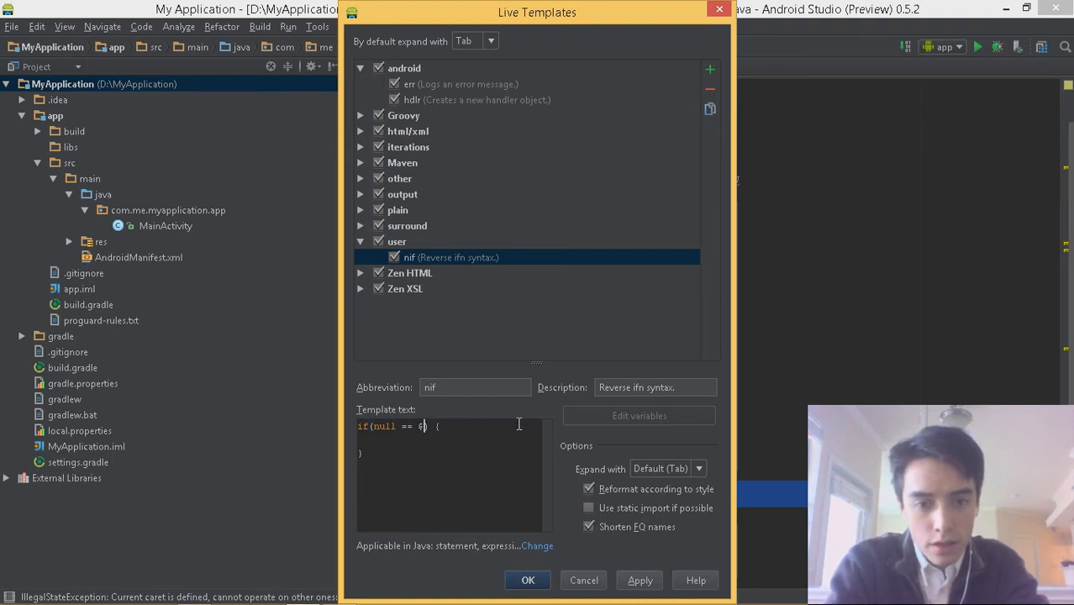
type("$")
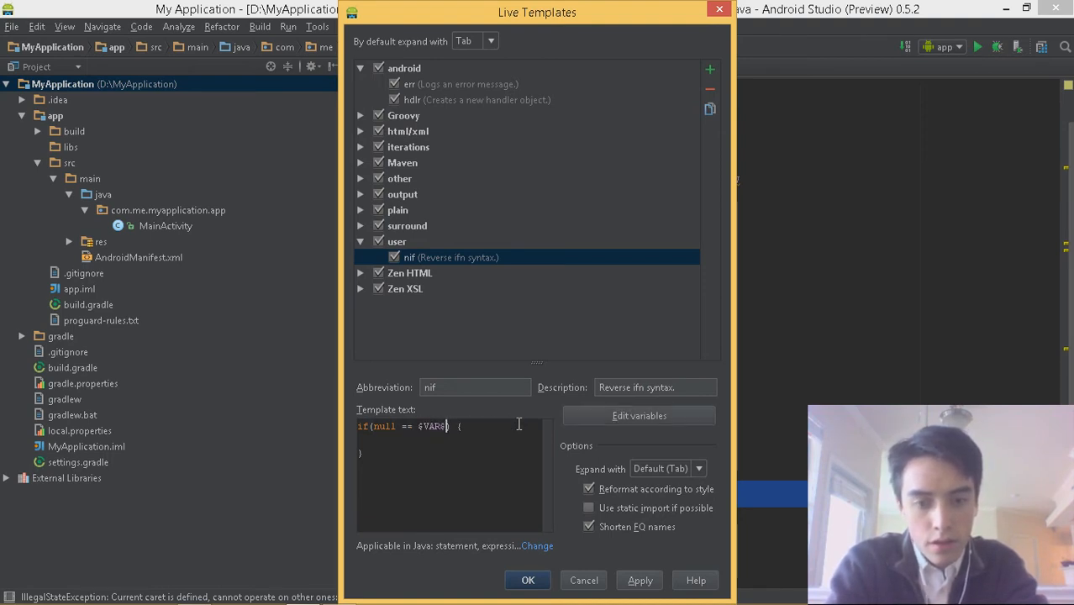
left_click(638, 415)
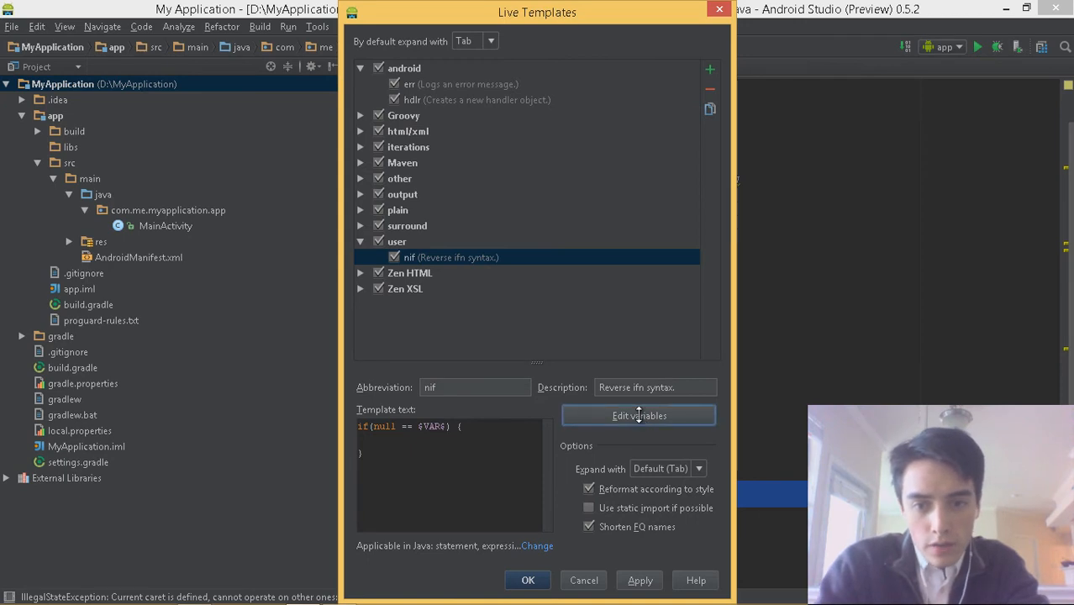
Step: Set the VAR variable's expression to groovyScript("groovy code")
left_click(555, 246)
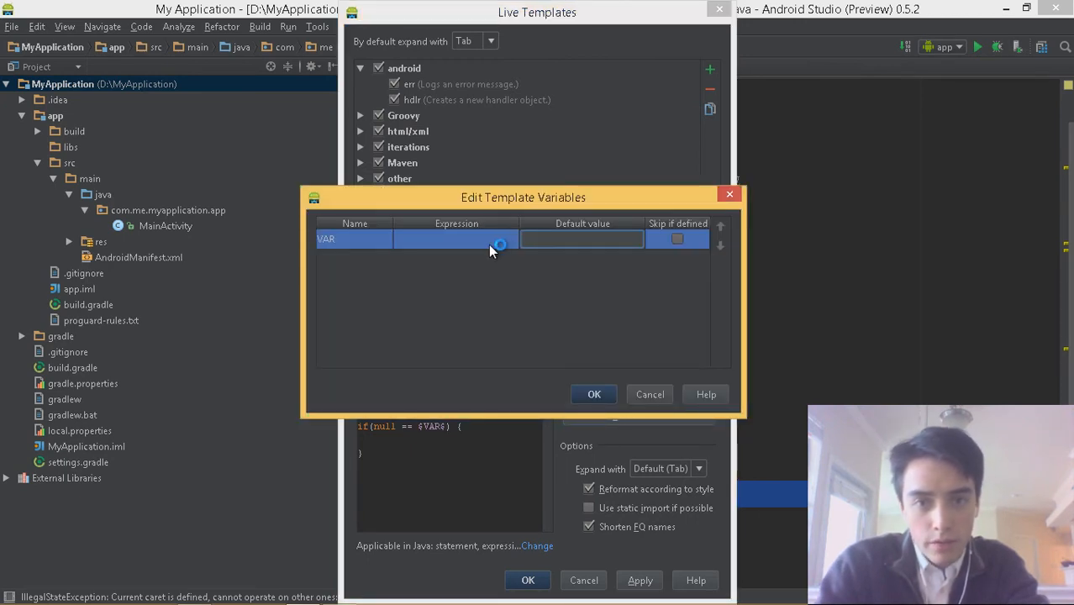
left_click(488, 245)
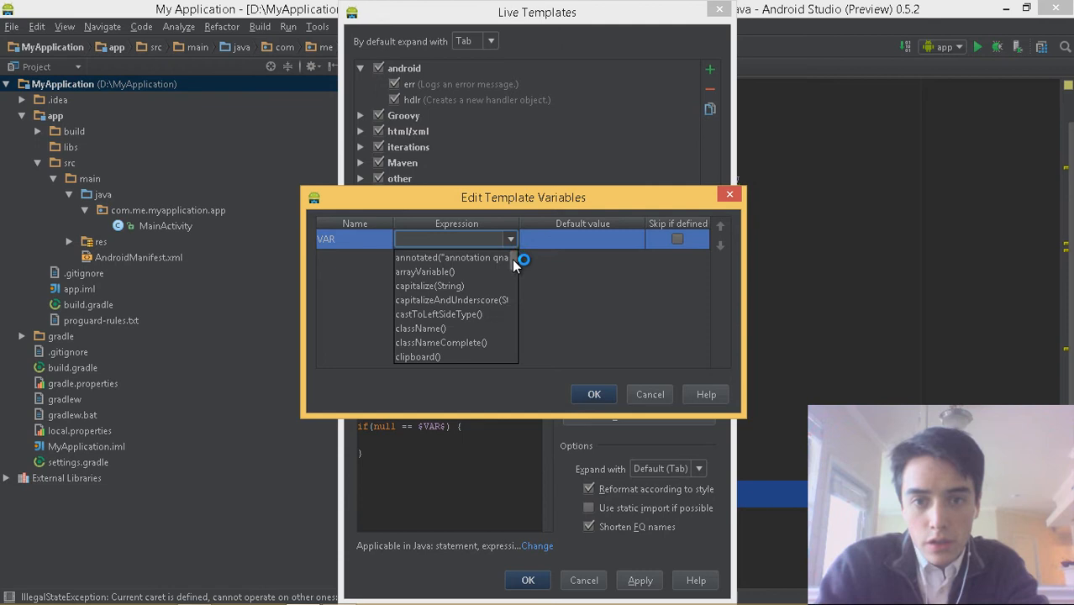
left_click_drag(512, 259, 514, 324)
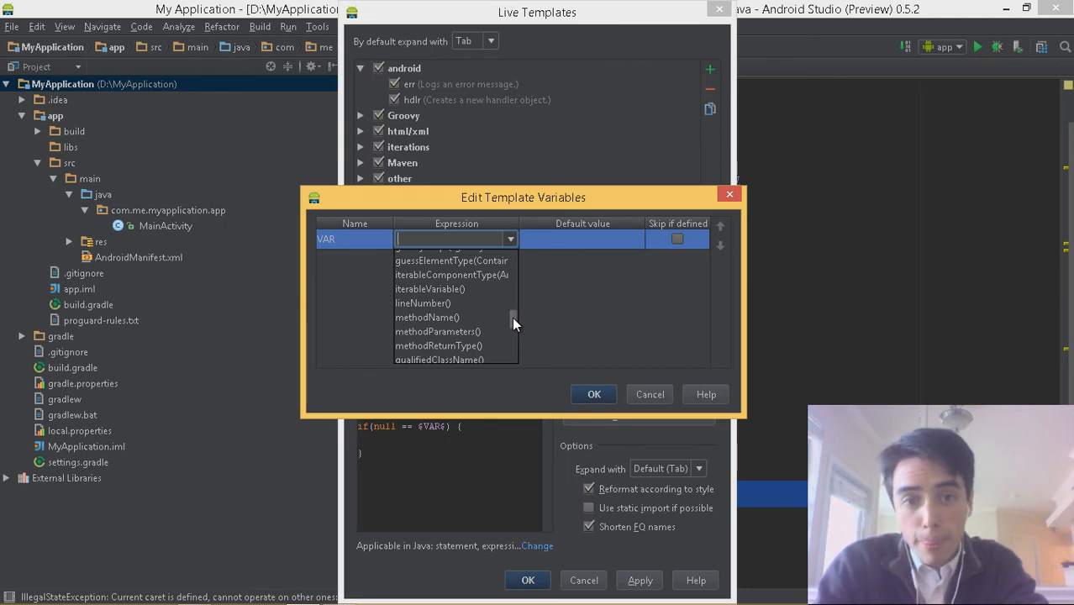
mouse_move(514, 317)
left_mouse_down()
mouse_move(514, 271)
mouse_move(515, 313)
left_mouse_up()
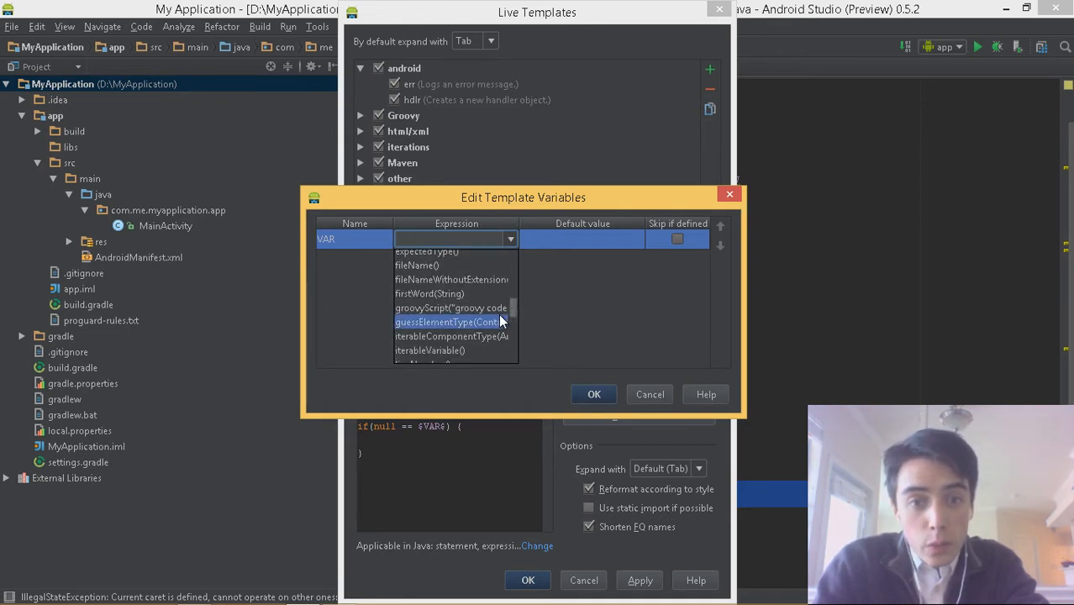
left_click(495, 312)
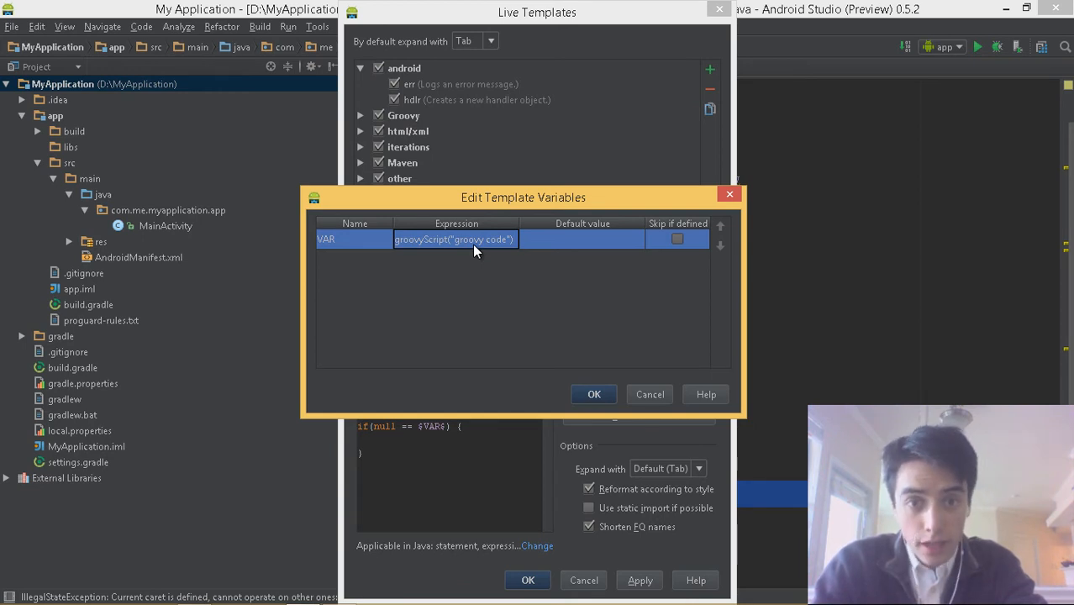
Step: Add an $END$ marker on the nif template's body line and apply the changes
key("Return")
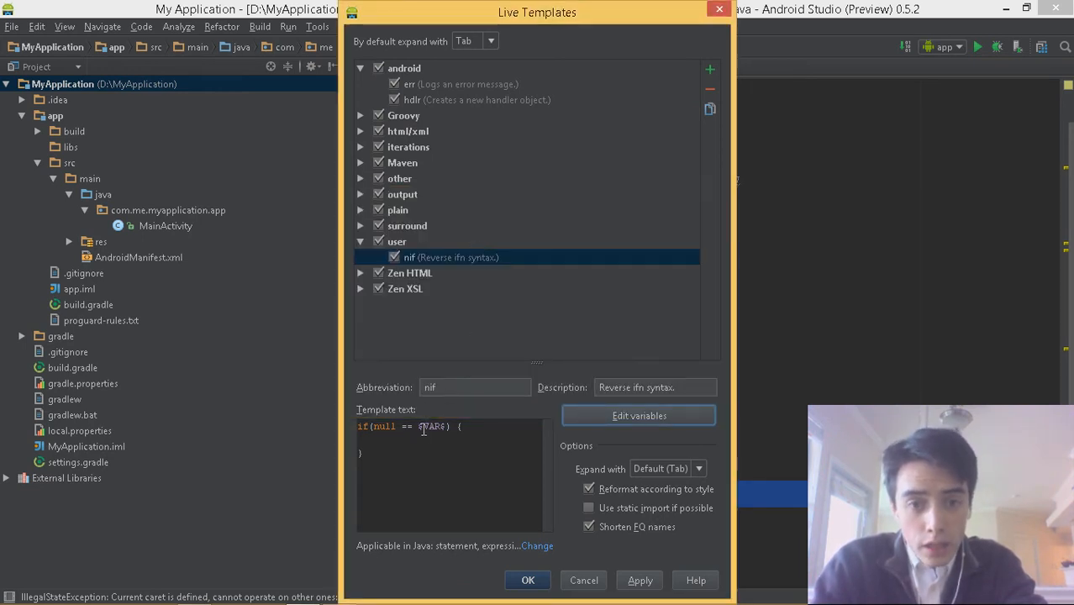
left_click(421, 443)
key("BackSpace")
key("BackSpace")
key("BackSpace")
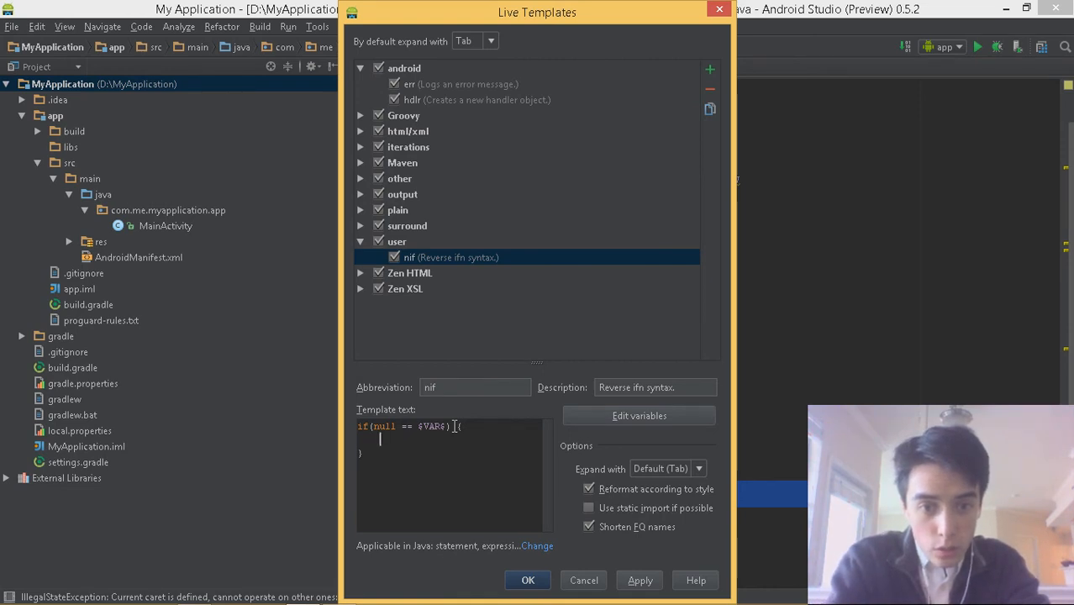
type("$")
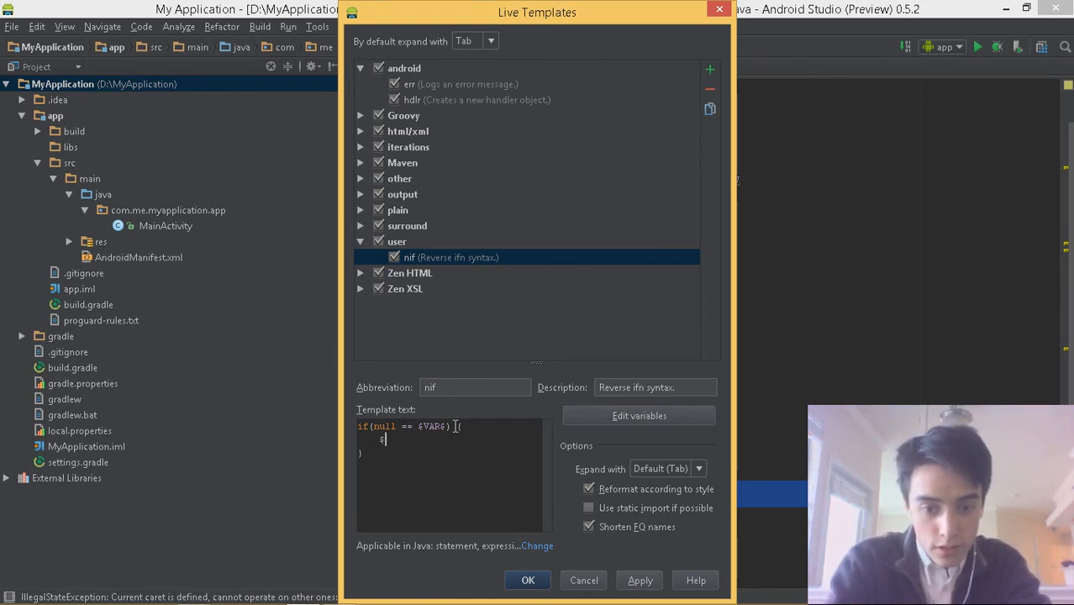
type("END$")
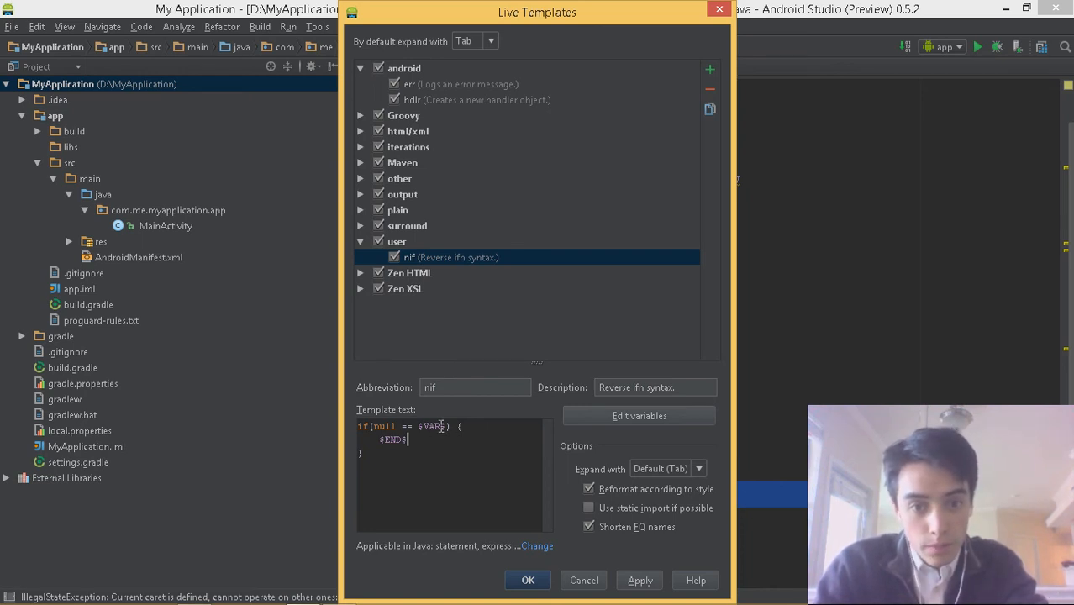
left_click(636, 581)
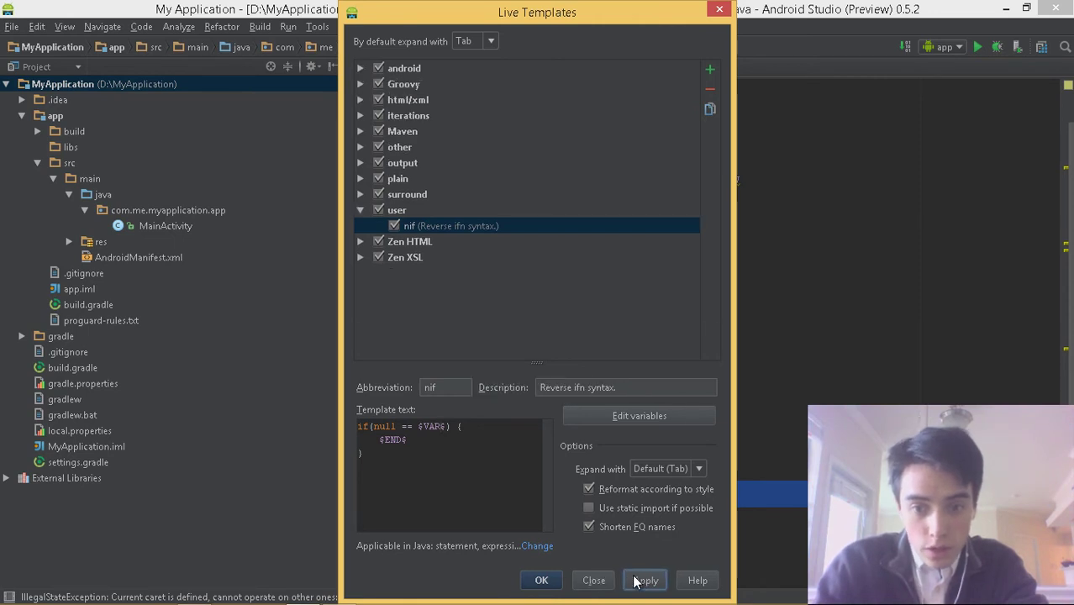
Step: Save the nif template, close the dialog and delete the old savedInstanceState if-block
left_click(539, 580)
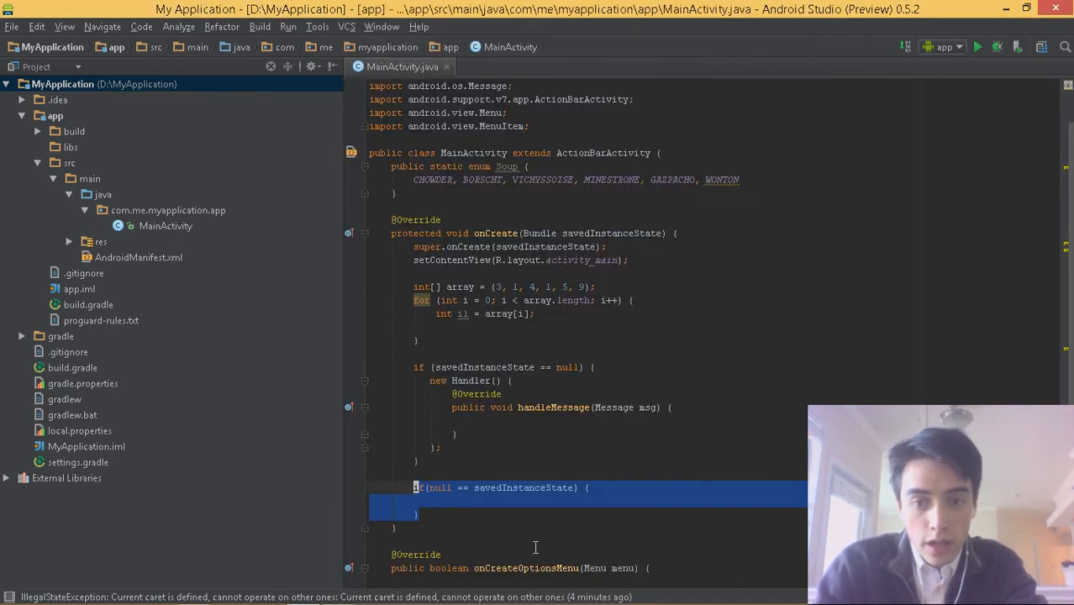
key("Escape")
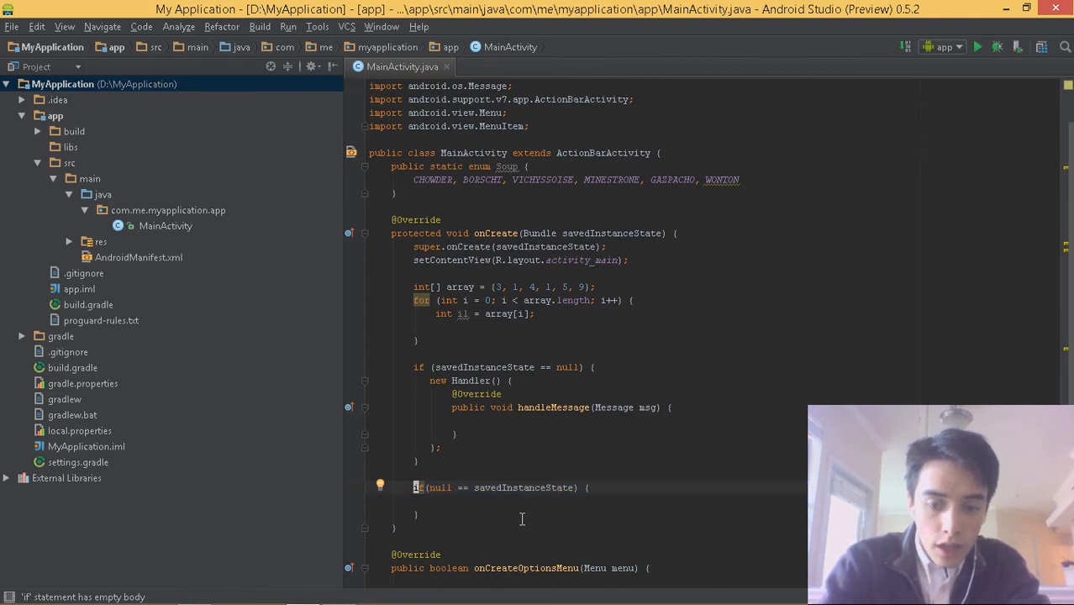
key("ctrl+y")
key("ctrl+y")
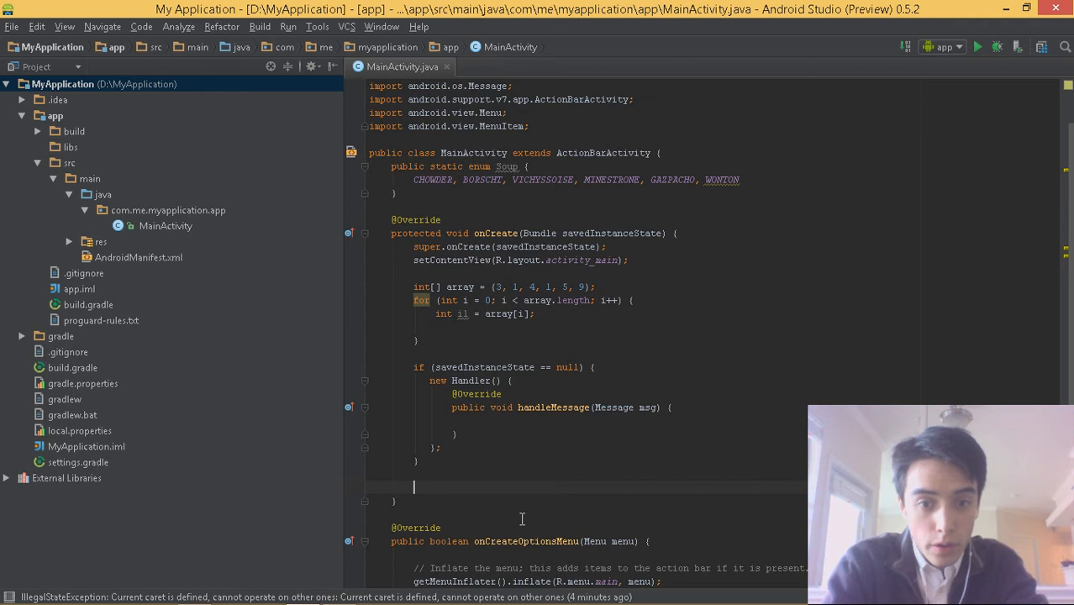
type("nif")
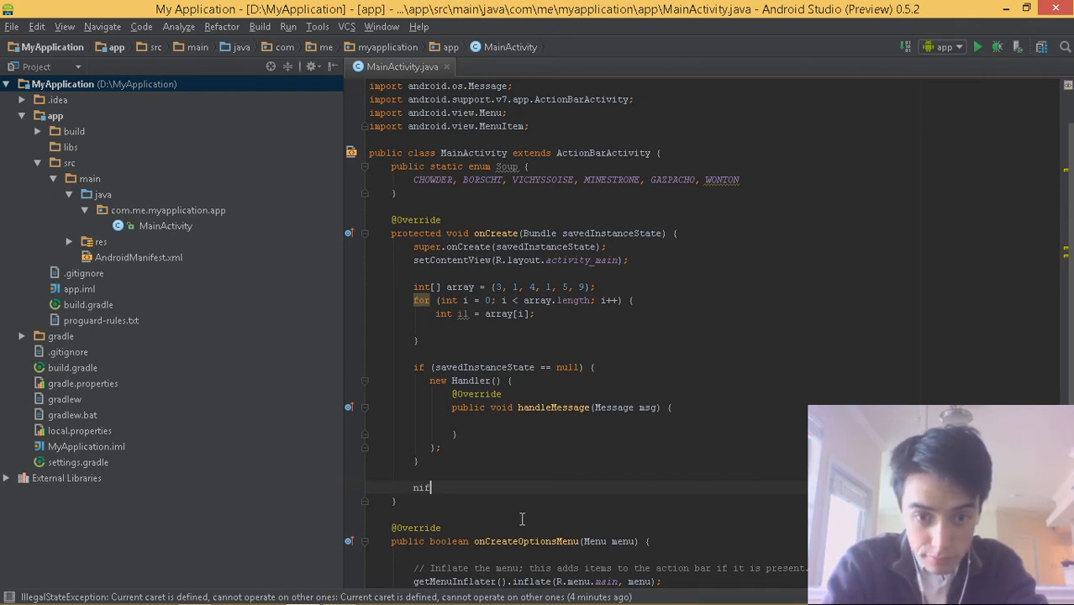
Step: Expand nif into a null-check on savedInstanceState, then reopen the IDE settings
key("Tab")
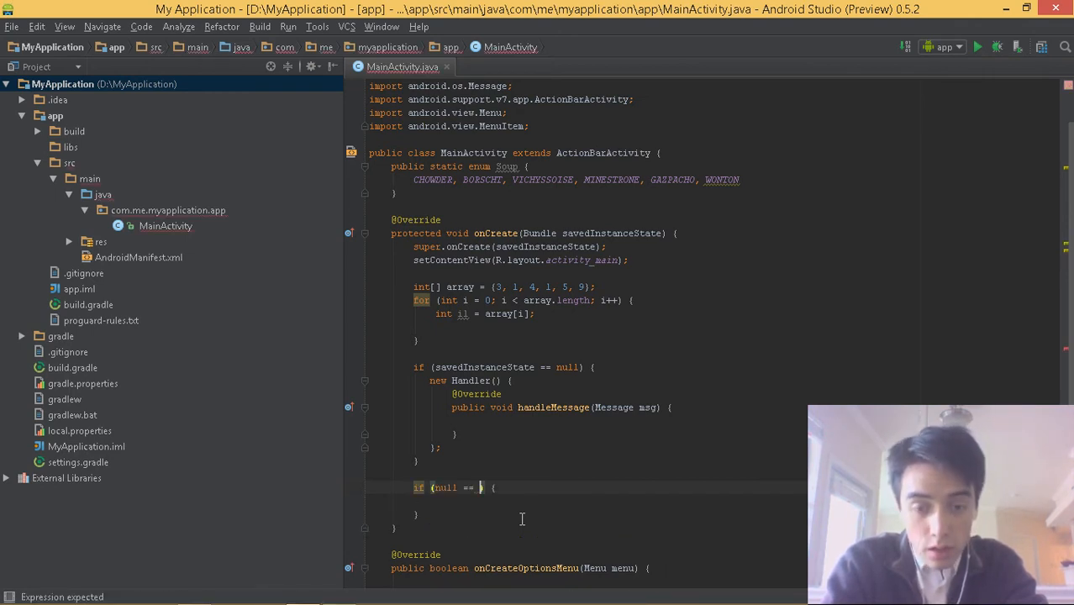
type("sav")
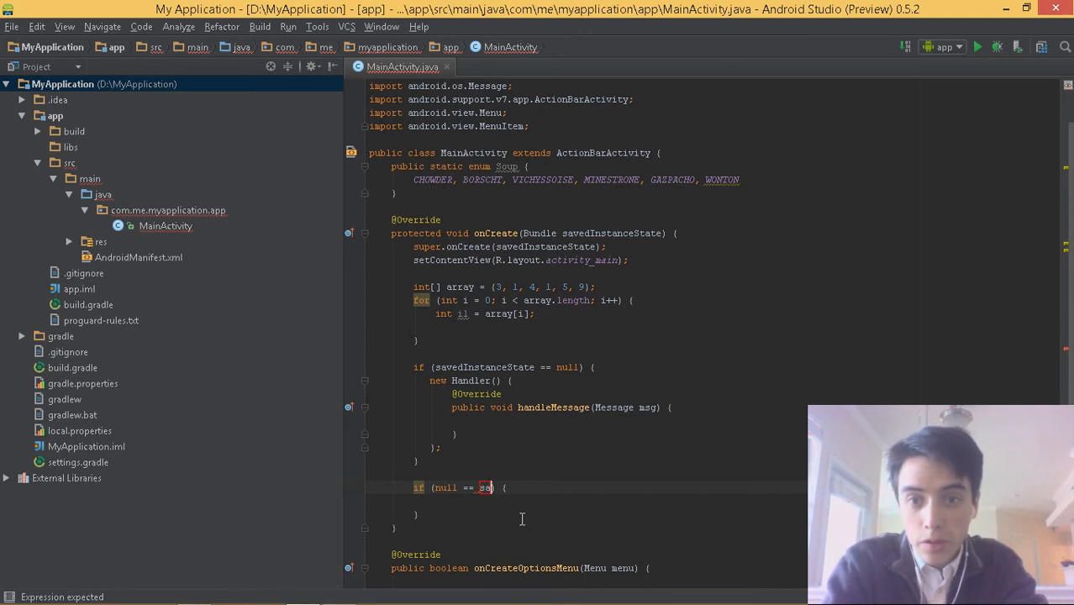
key("Return")
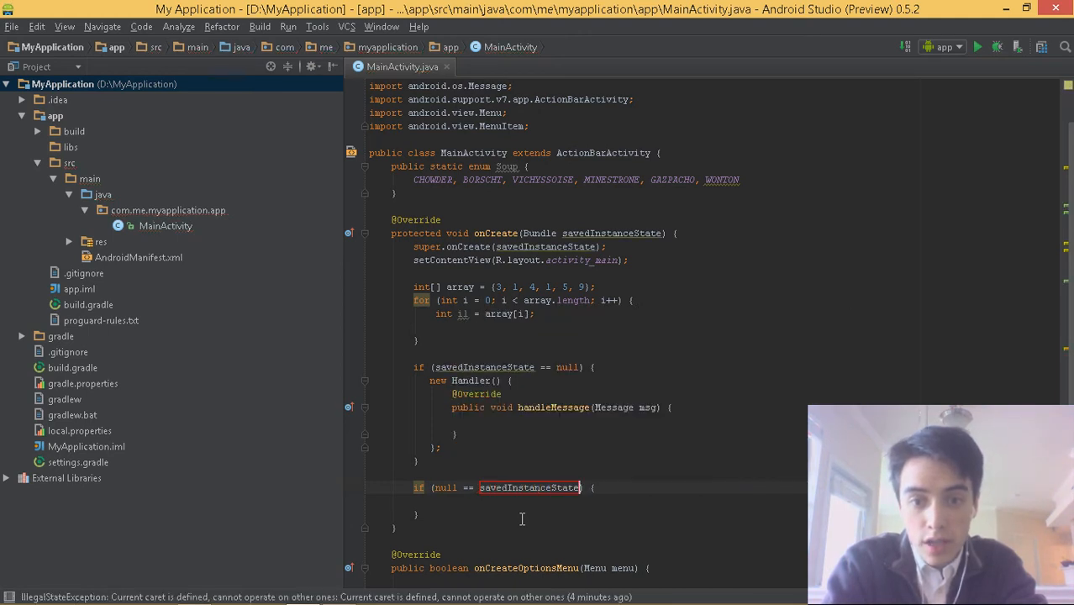
key("Return")
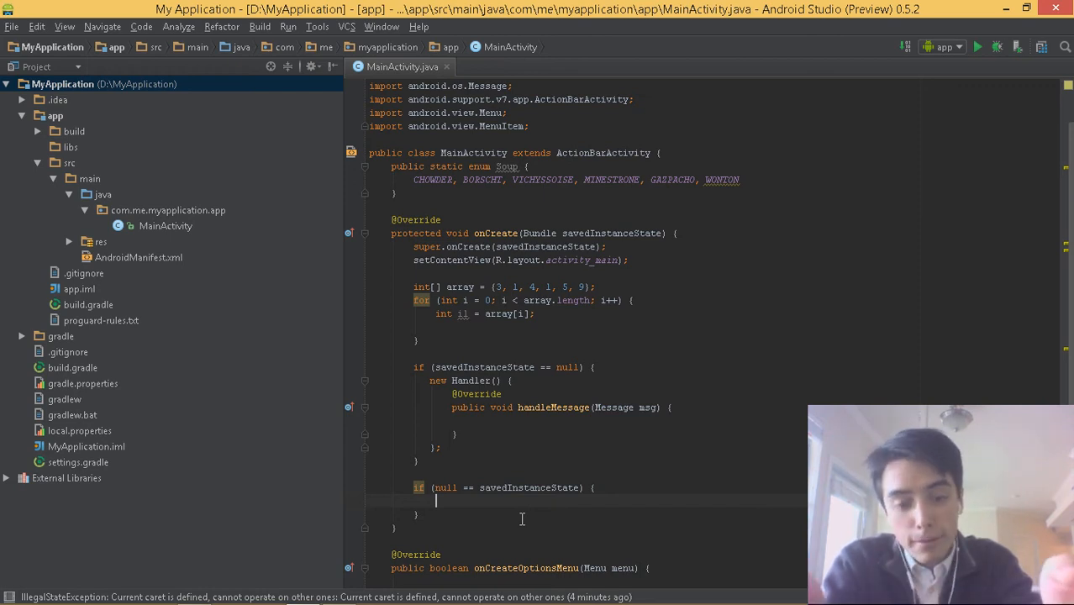
key("ctrl+alt+s")
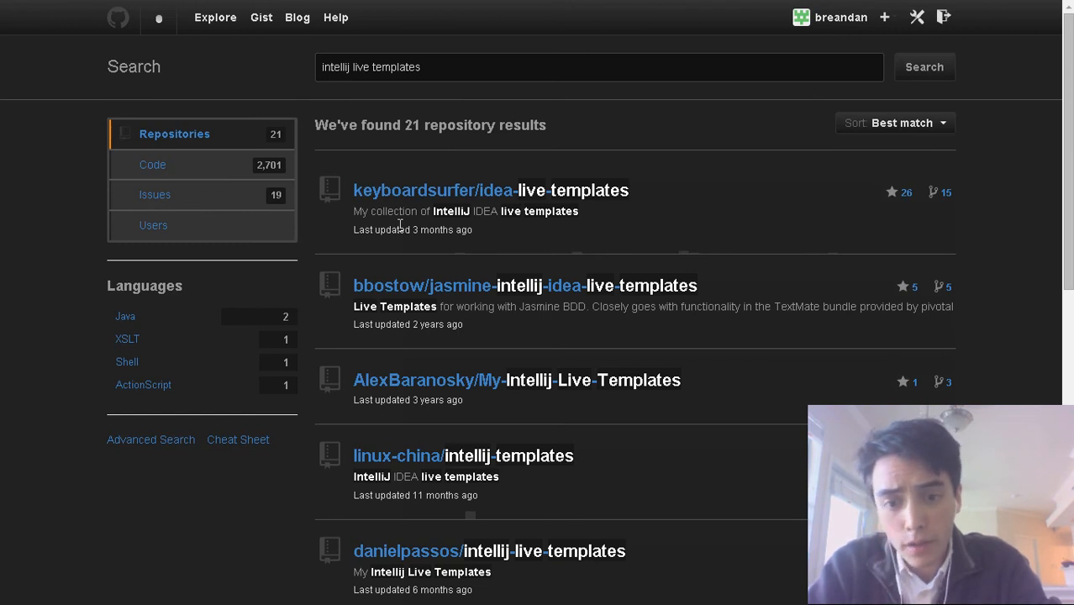
Step: Switch the browser to the xkcd Automation comic tab
key("ctrl+Tab")
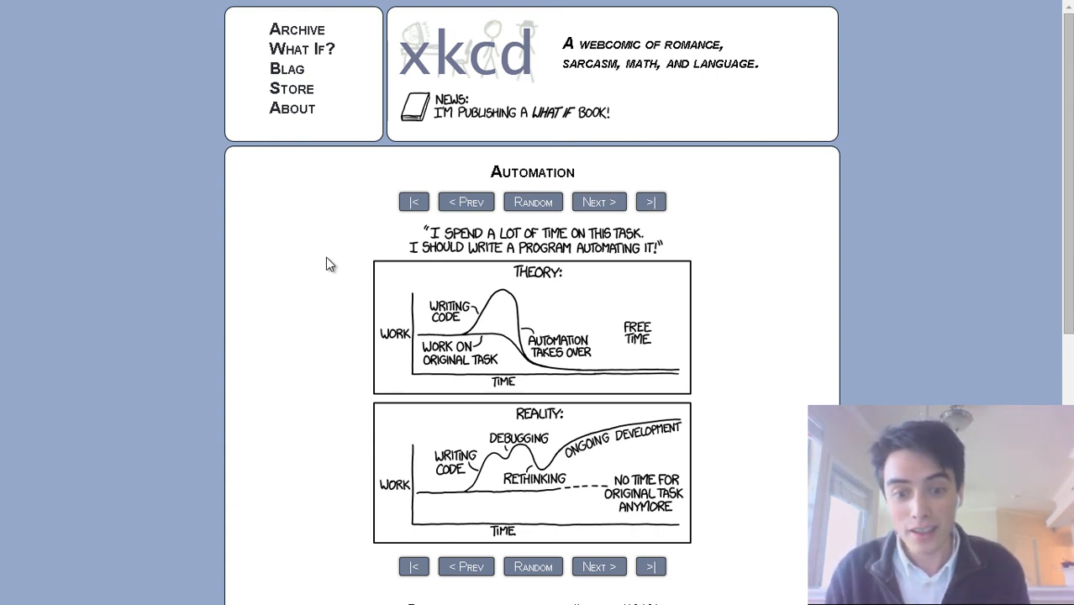
Step: Go back from the comic to the GitHub live-template search results
key("alt+Left")
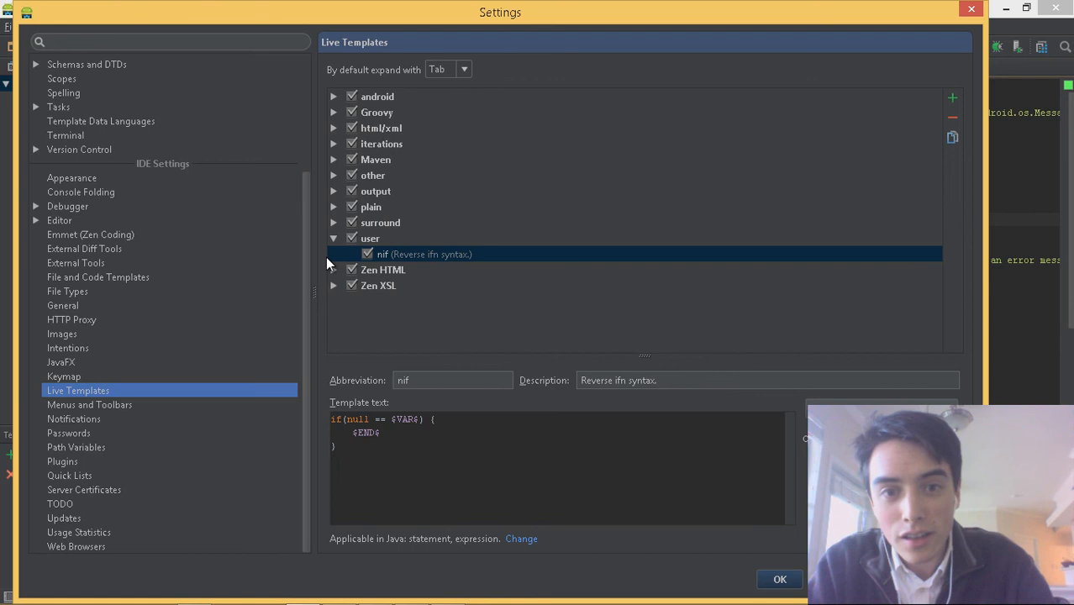
Step: Close the Settings dialog to reveal android.xml with its hdlr and err templates
key("Return")
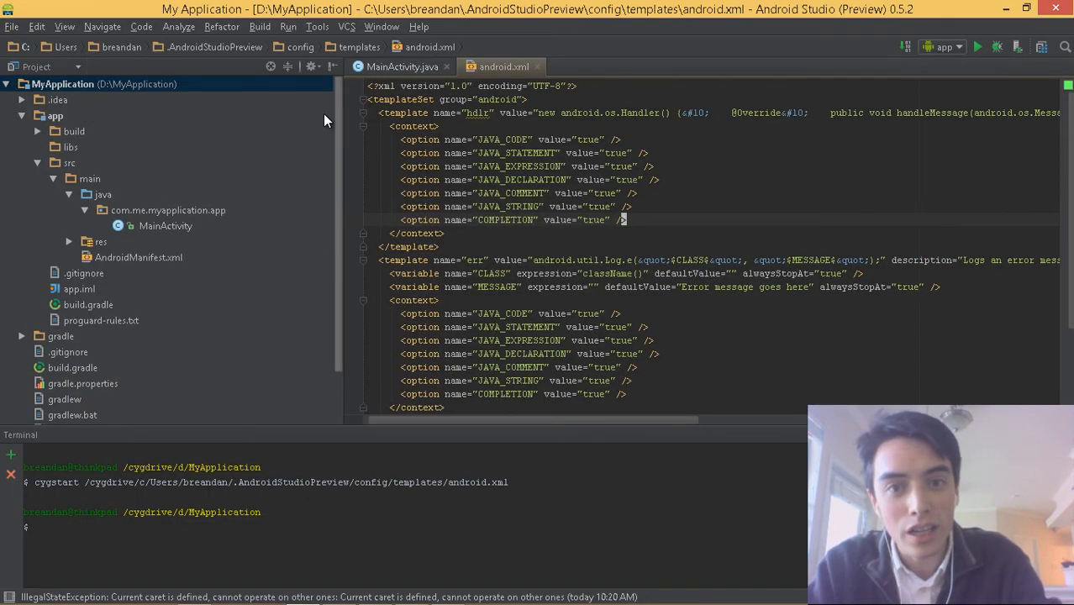